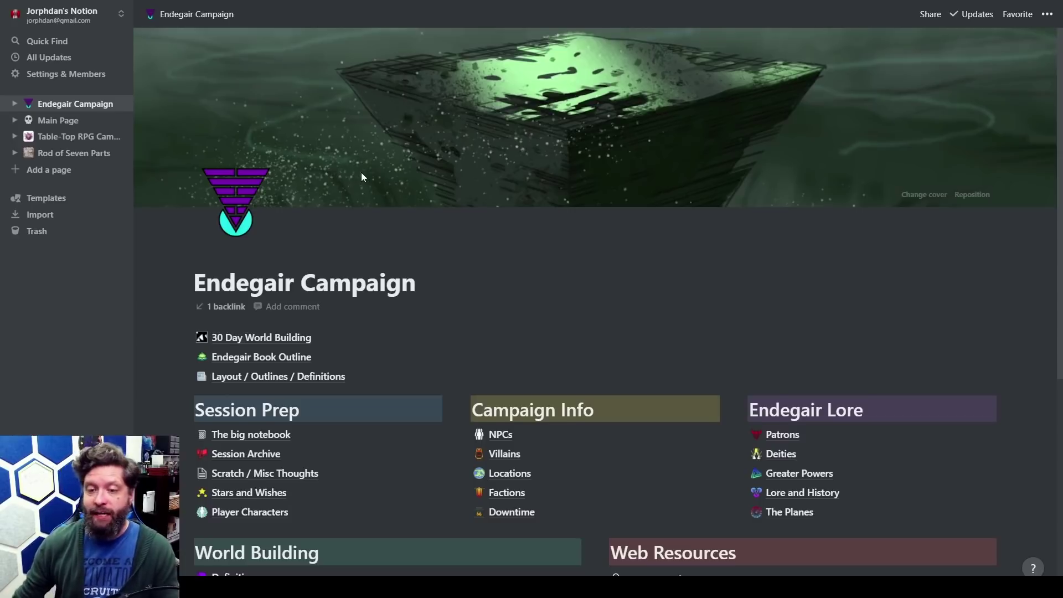
# Step: Open the World Building Resources page from the Endegair Campaign page
pyautogui.scroll(-6, 418, 302)
pyautogui.scroll(5, 672, 452)
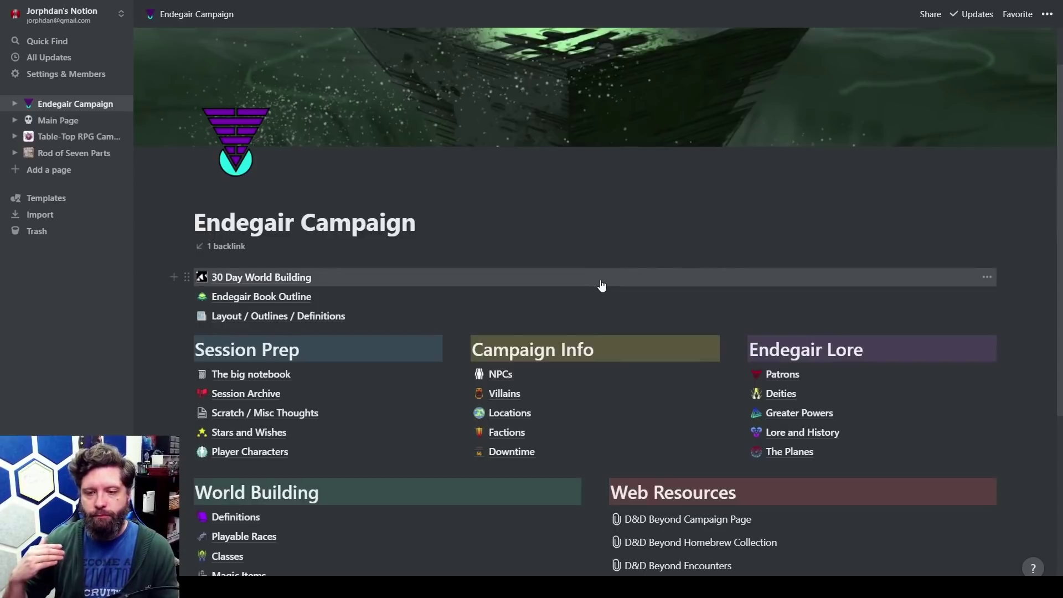
pyautogui.scroll(-5, 679, 458)
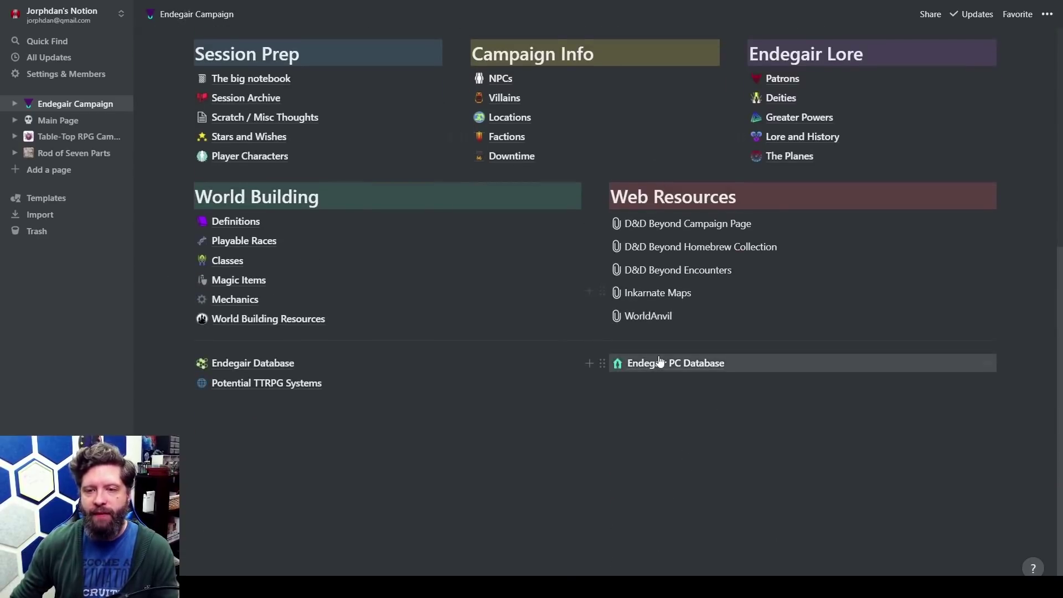
pyautogui.click(285, 321)
# Step: Read through World Building Resources, then return to the Endegair Campaign page
pyautogui.scroll(-3, 588, 419)
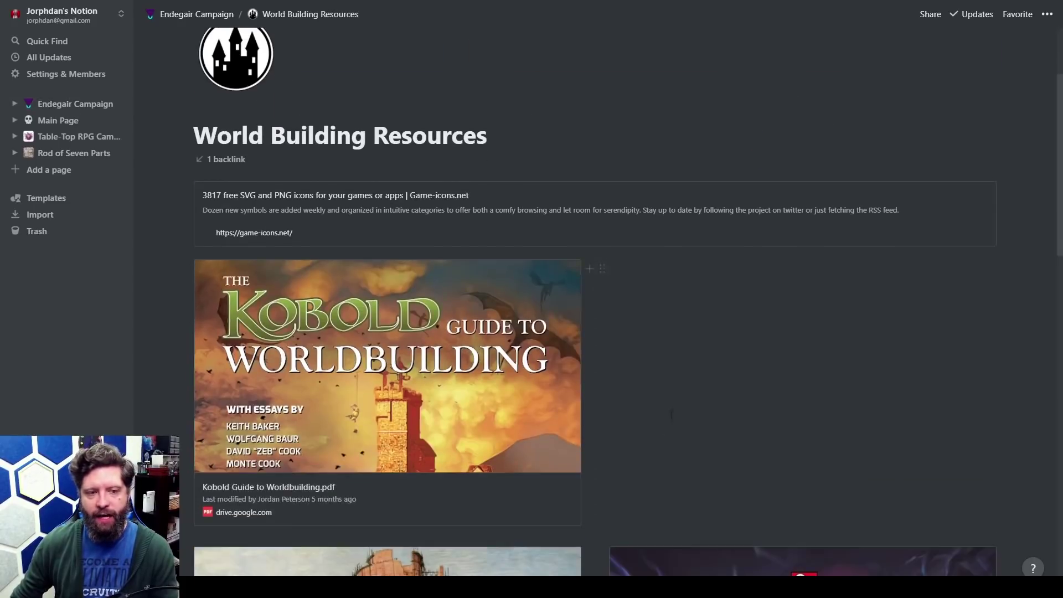
pyautogui.scroll(-6, 772, 384)
pyautogui.scroll(-5, 753, 346)
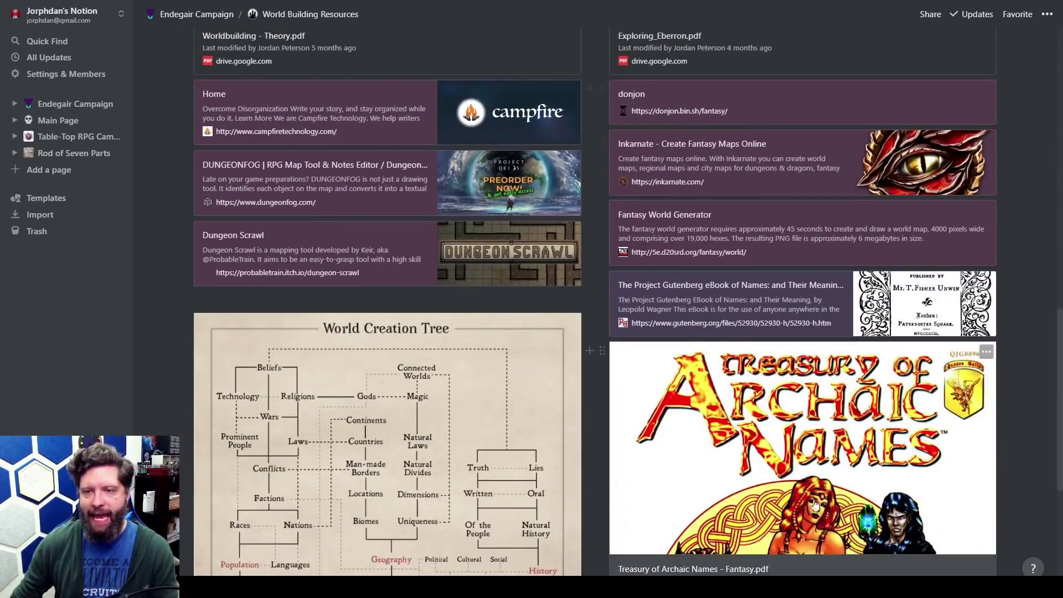
pyautogui.scroll(-5, 637, 469)
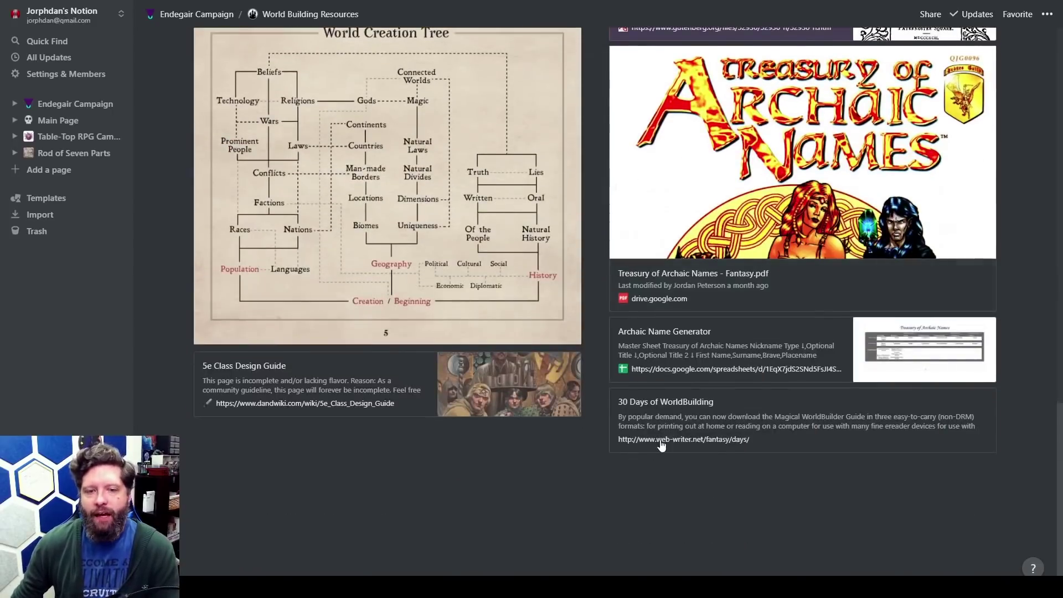
pyautogui.scroll(14, 645, 469)
pyautogui.scroll(-9, 655, 470)
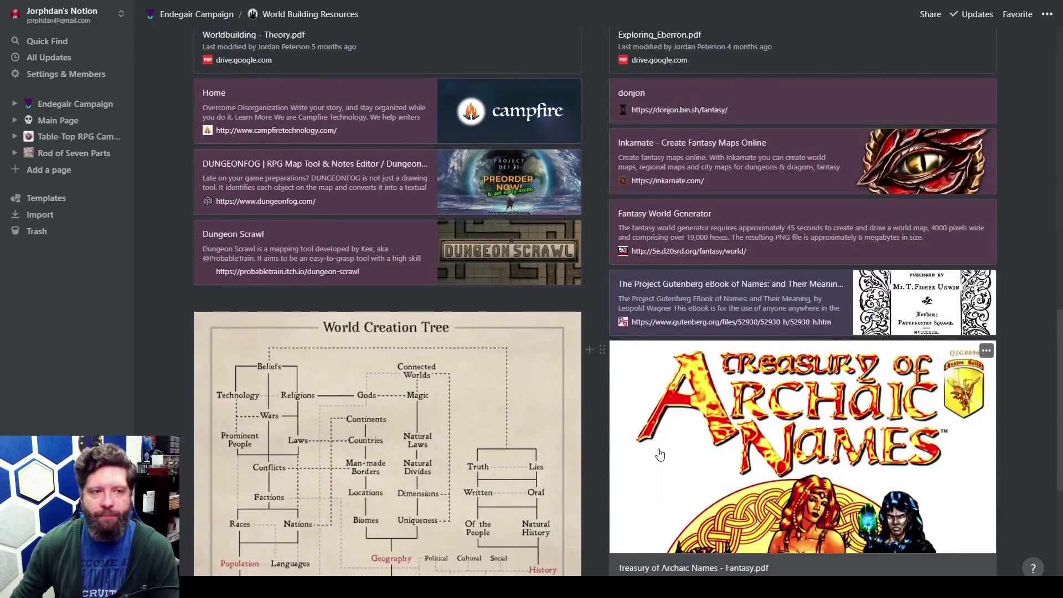
pyautogui.scroll(-6, 656, 462)
pyautogui.scroll(15, 584, 446)
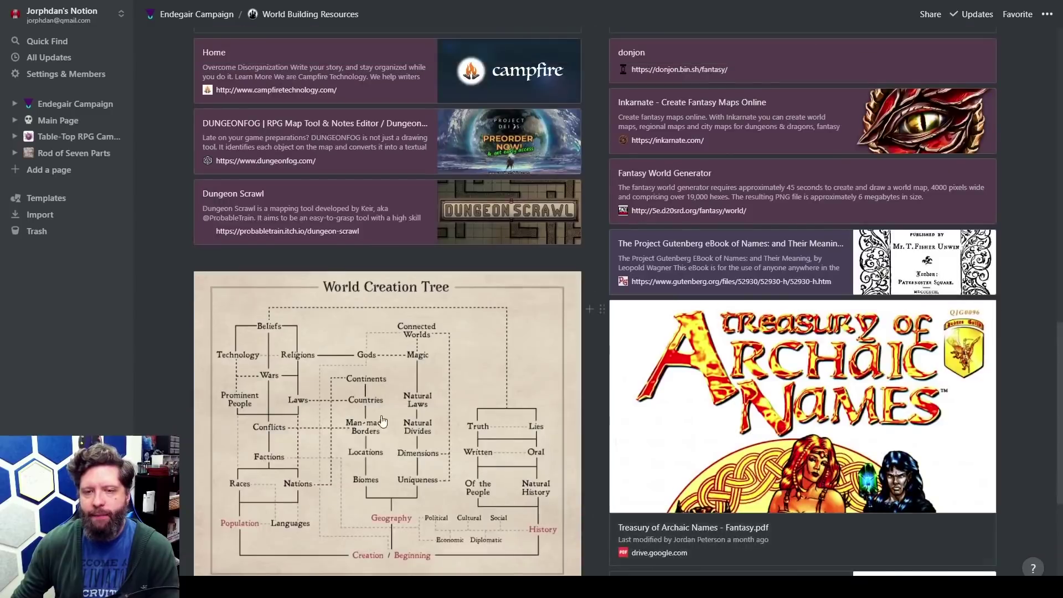
pyautogui.scroll(6, 518, 354)
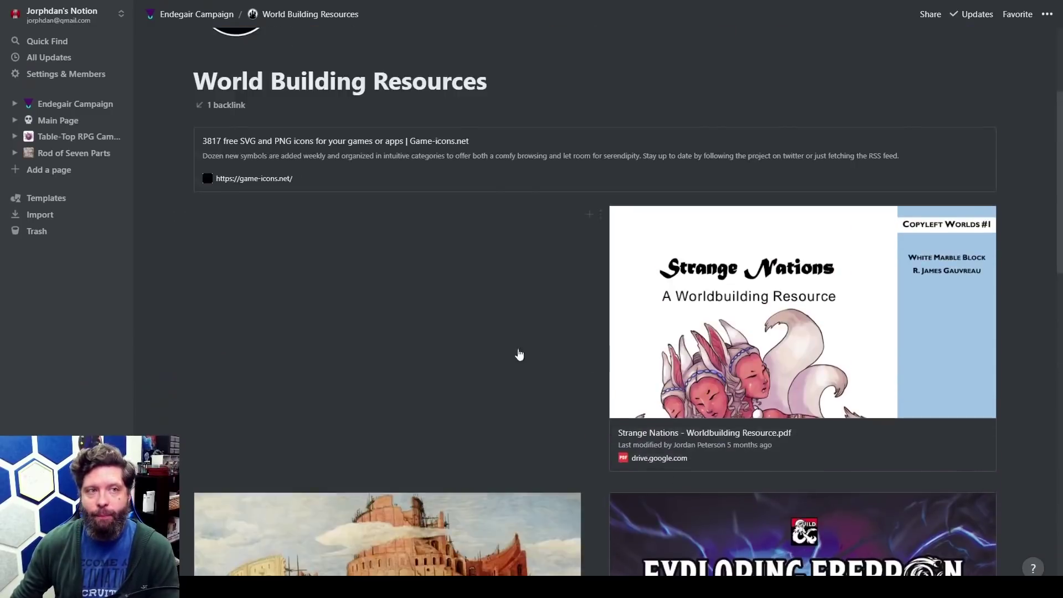
pyautogui.scroll(-3, 589, 416)
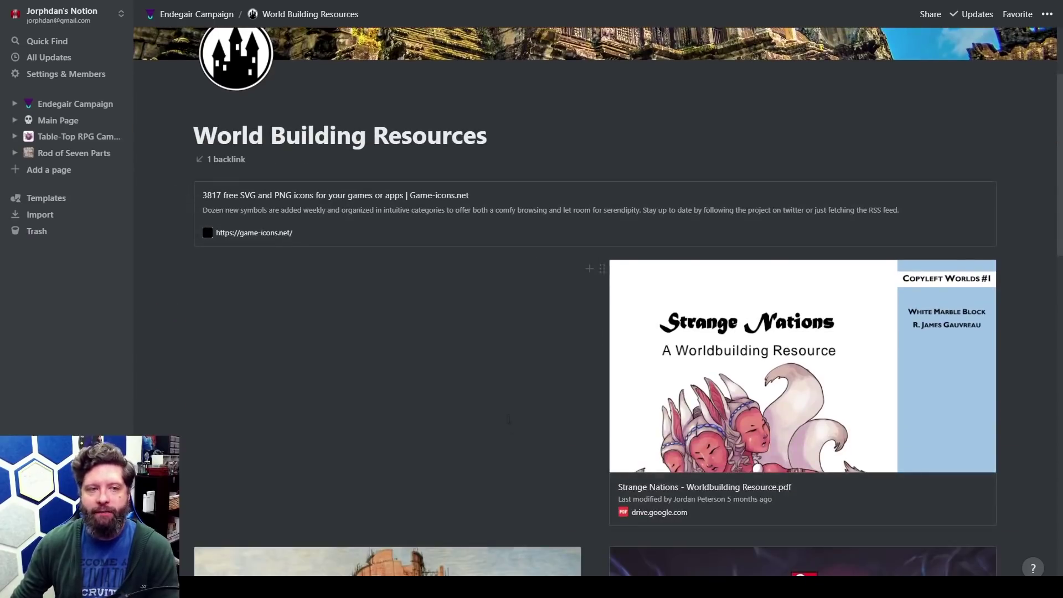
pyautogui.scroll(-1, 655, 318)
pyautogui.scroll(1, 655, 318)
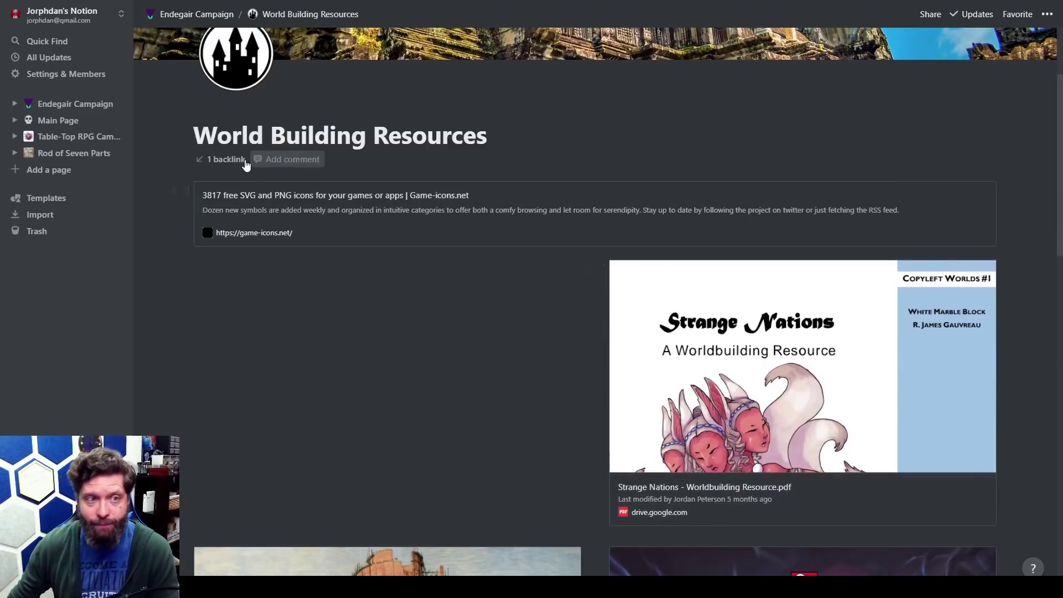
pyautogui.click(76, 104)
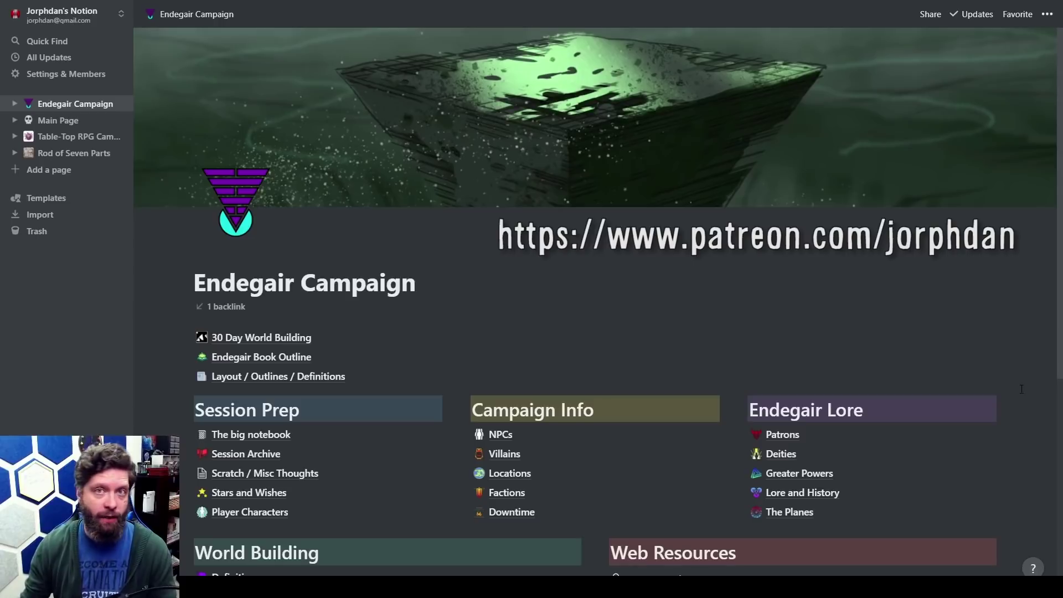
# Step: Open the 30 Day World Building subpage from Endegair Campaign
pyautogui.scroll(-5, 937, 373)
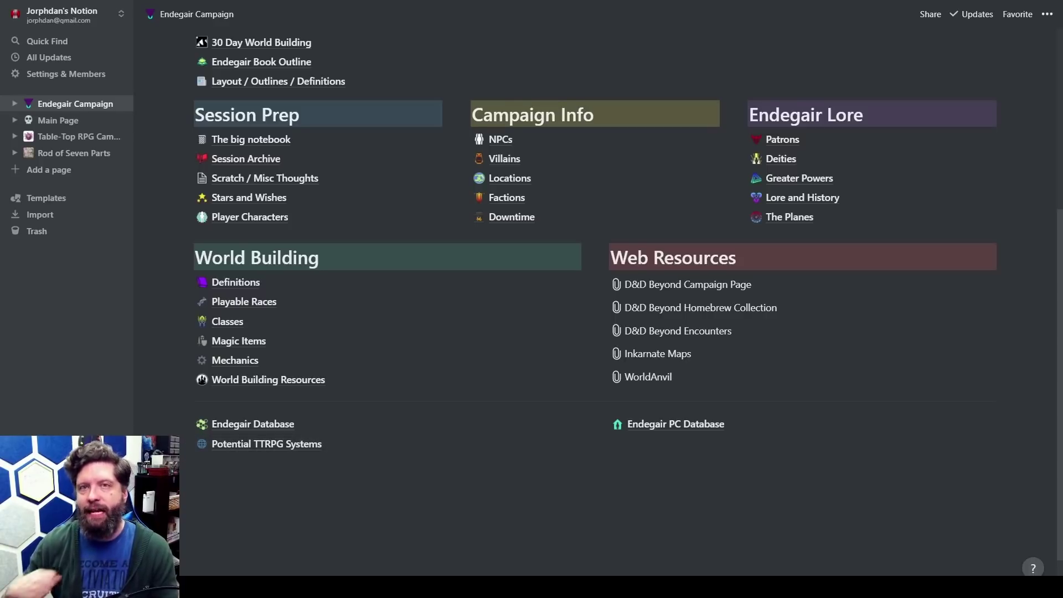
pyautogui.scroll(5, 609, 299)
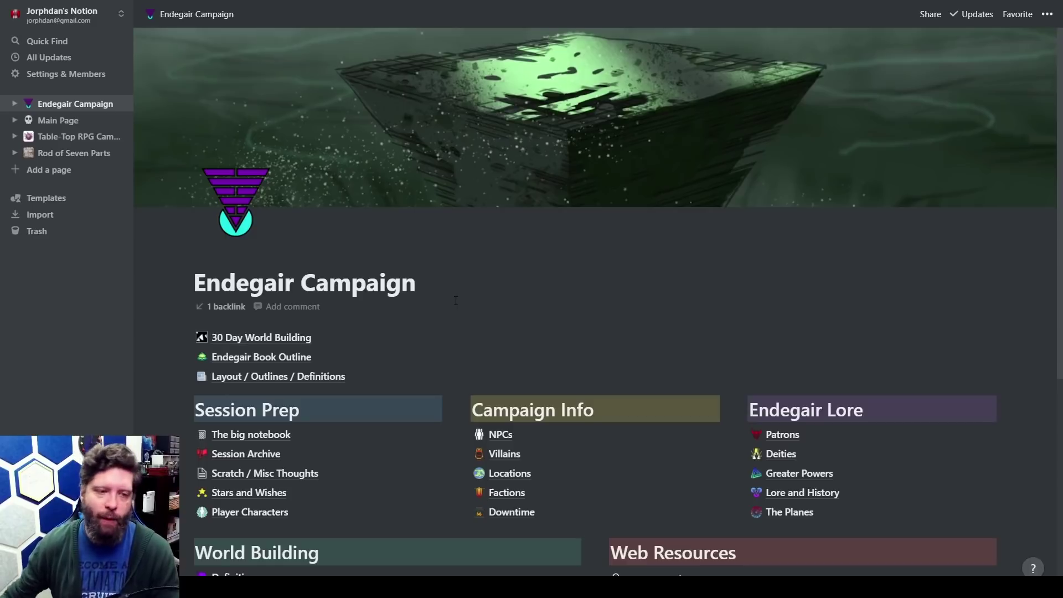
pyautogui.click(259, 338)
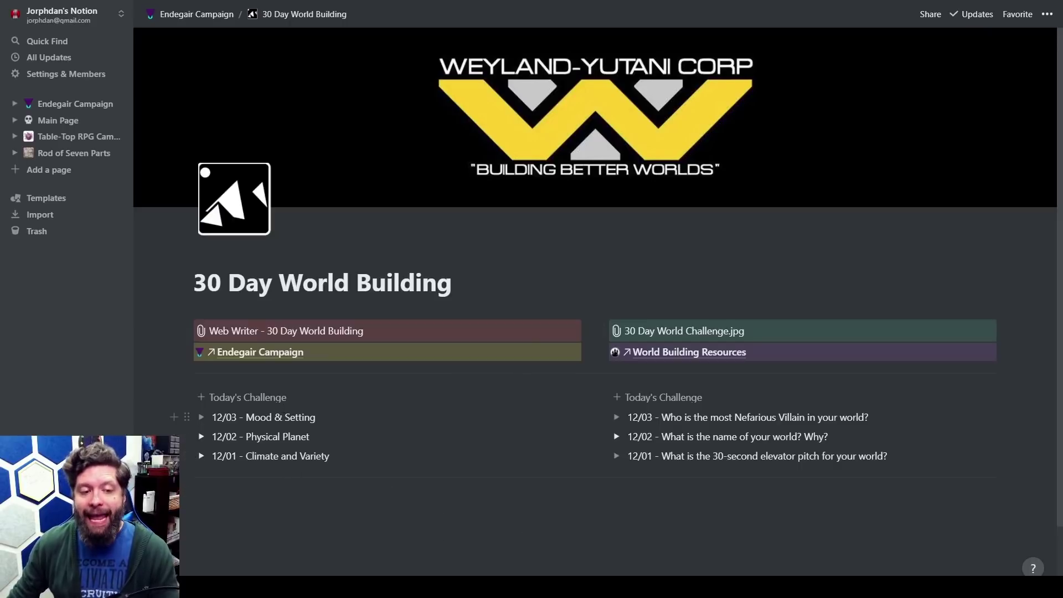
# Step: Expand 12/02 - Physical Planet and highlight the Dense Fog description
pyautogui.click(202, 437)
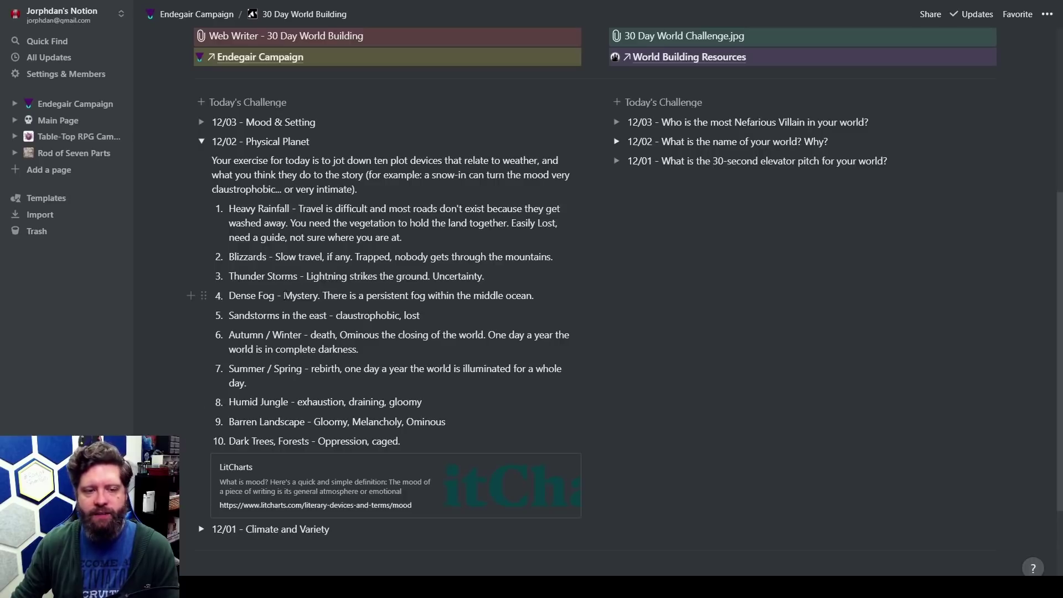
pyautogui.moveTo(285, 295); pyautogui.dragTo(500, 295)
# Step: Clear the Dense Fog highlight and place the cursor in the Summer / Spring item
pyautogui.click(500, 295)
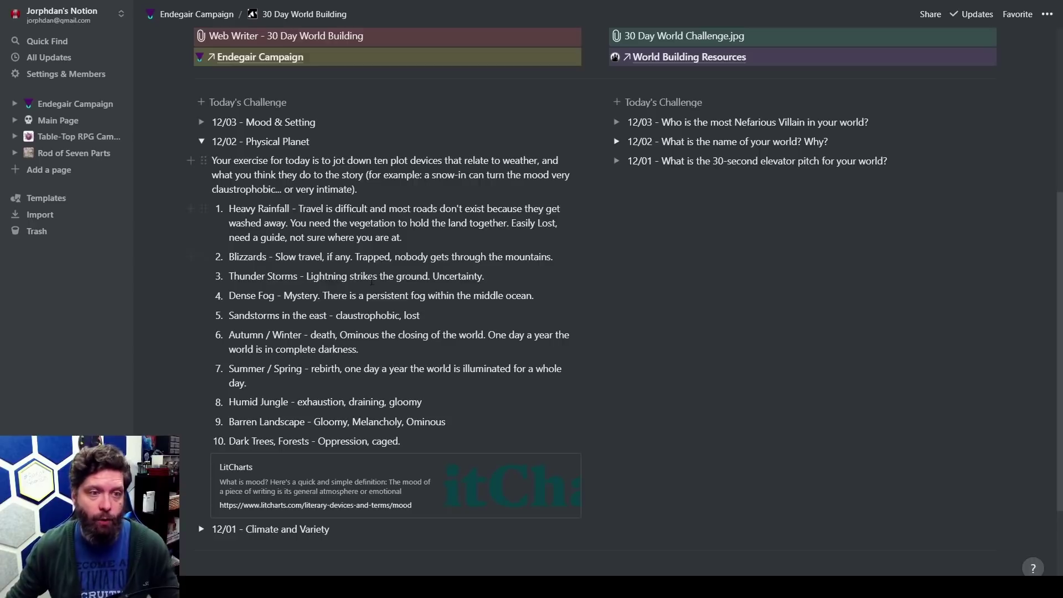
pyautogui.click(394, 368)
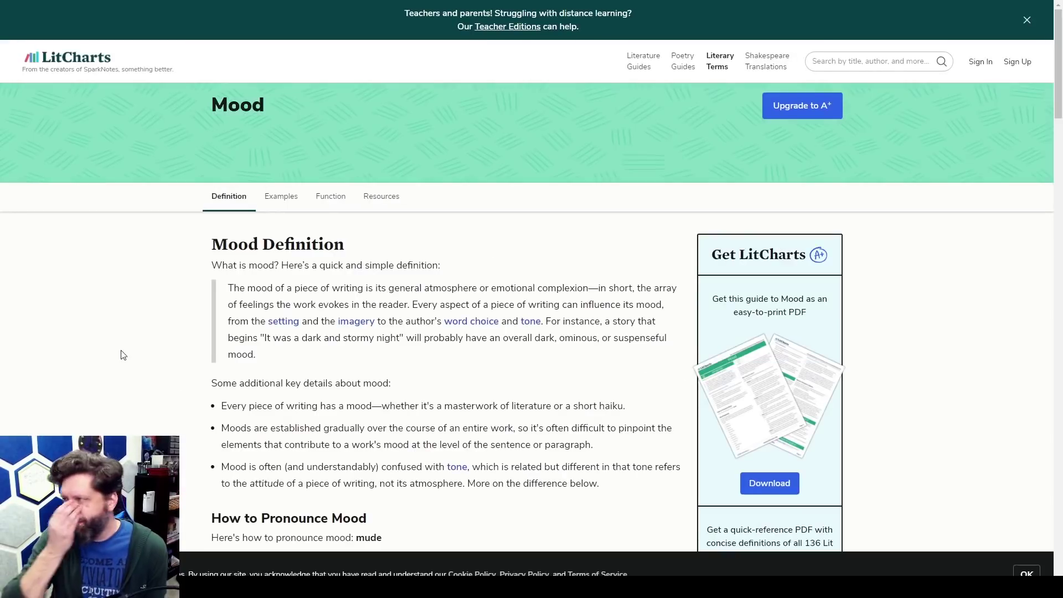
# Step: Read the LitCharts mood article, copying the word 'Mysterious' and dismissing the sign-up popup
pyautogui.scroll(-3, 154, 344)
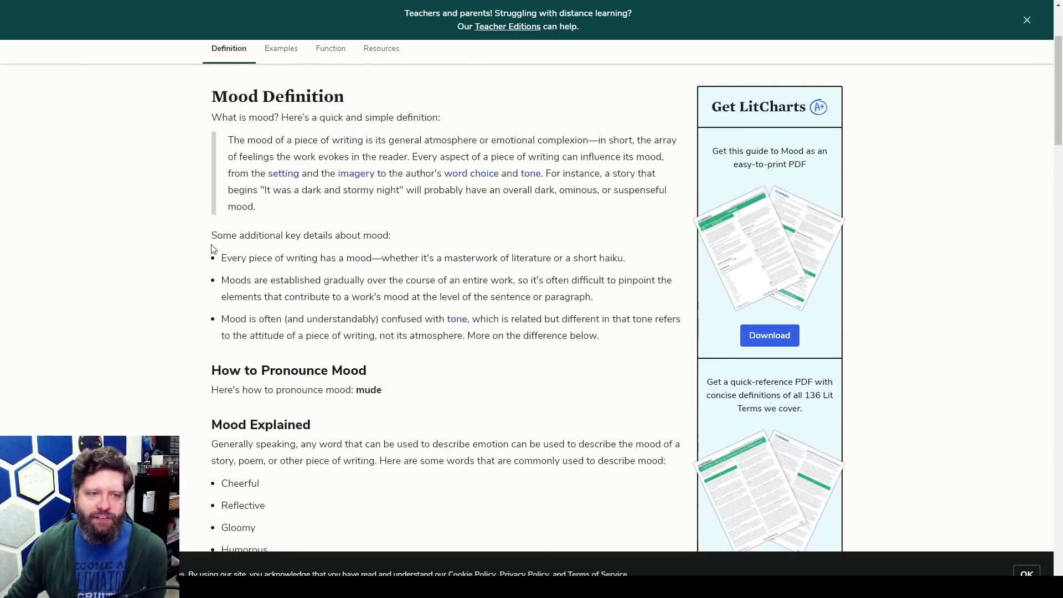
pyautogui.scroll(-6, 177, 232)
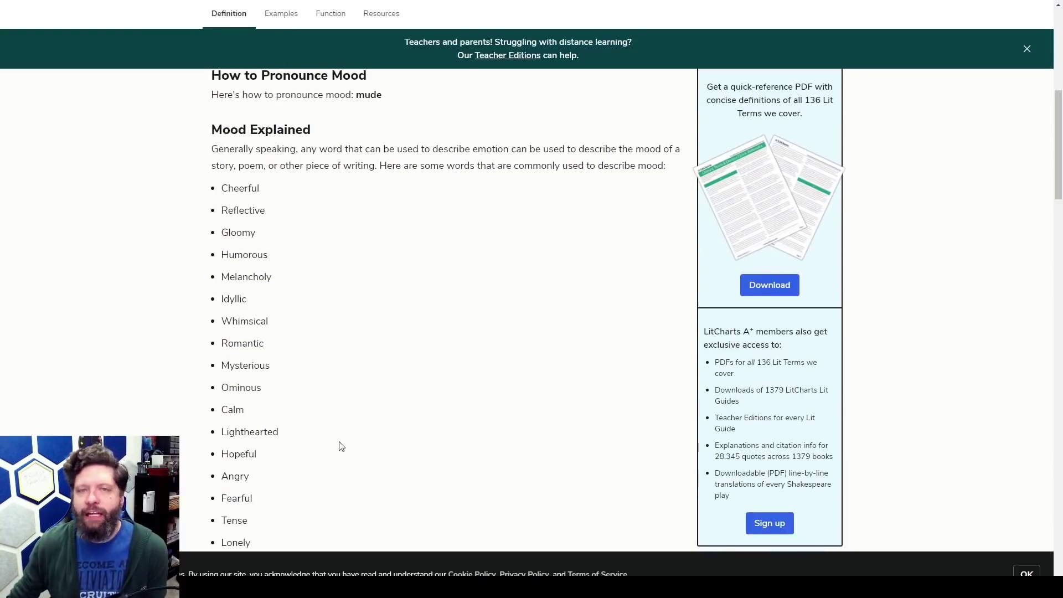
pyautogui.scroll(-3, 311, 396)
pyautogui.scroll(3, 342, 385)
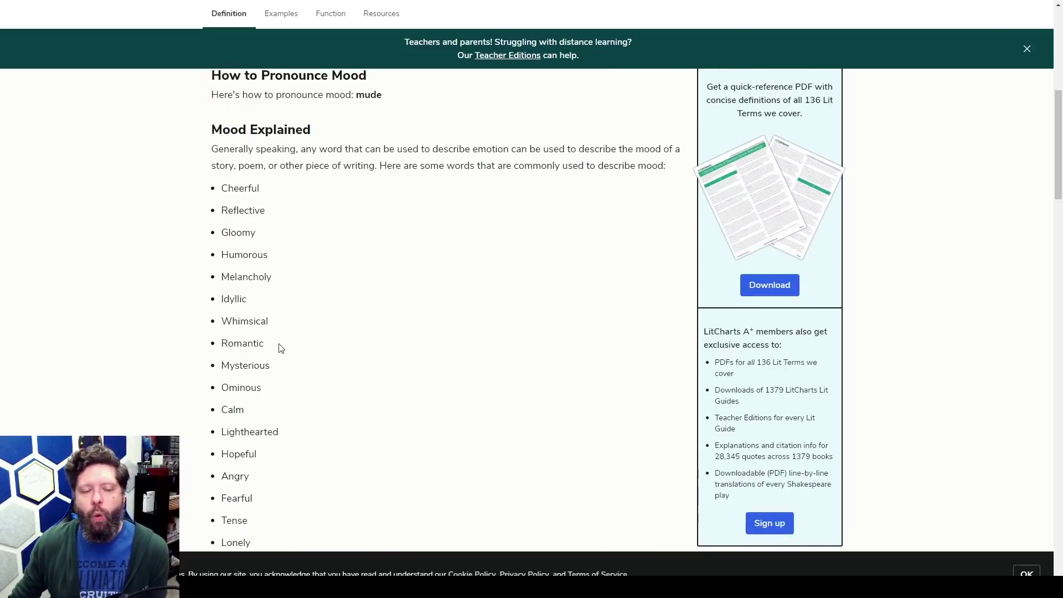
pyautogui.doubleClick(294, 369)
pyautogui.hotkey('ctrl', 'c')
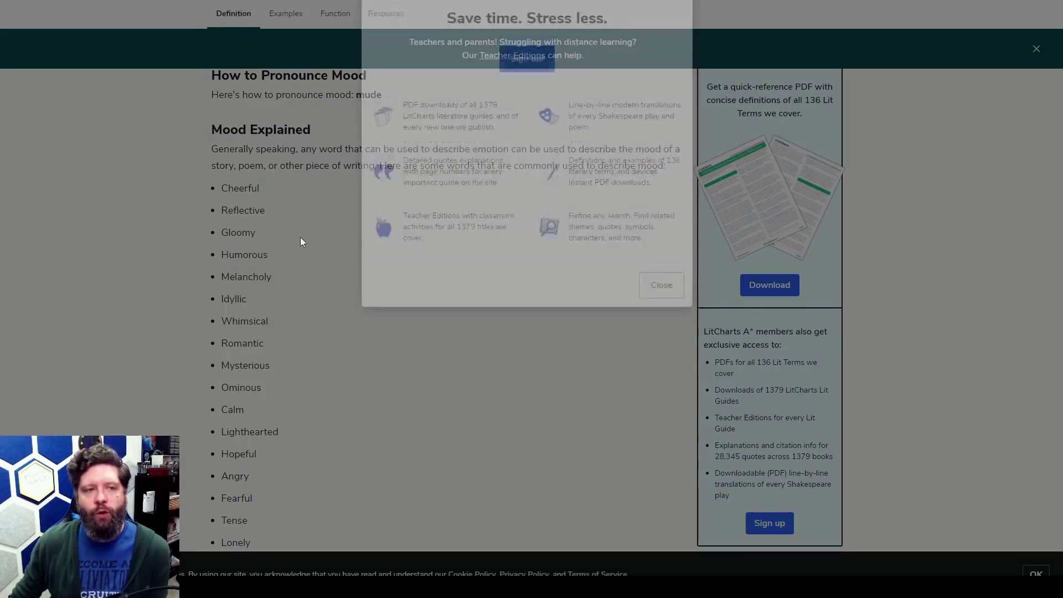
pyautogui.click(302, 240)
pyautogui.scroll(-3, 388, 395)
pyautogui.scroll(-6, 388, 394)
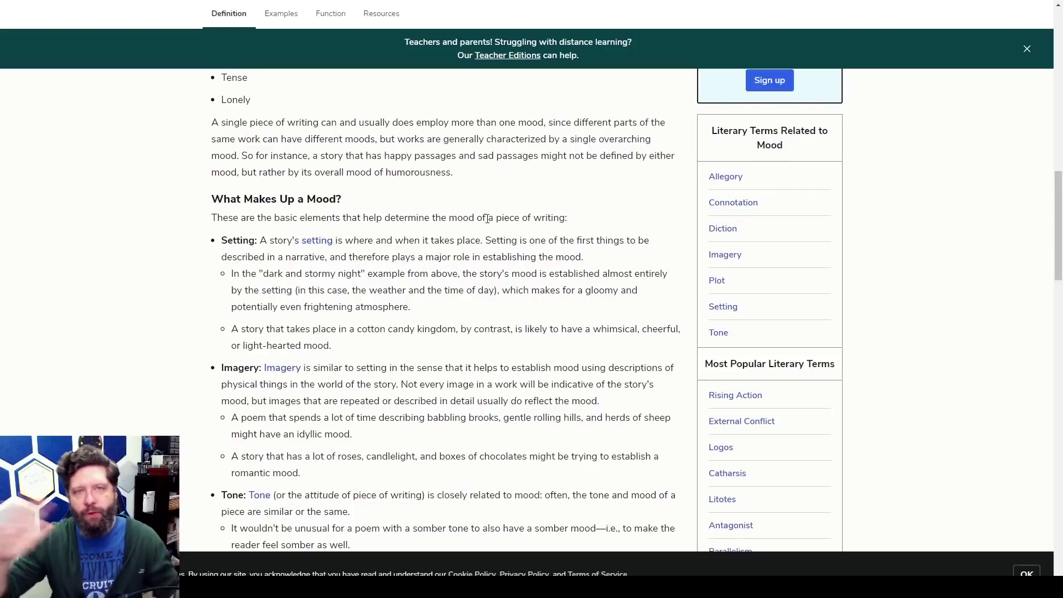
pyautogui.scroll(-12, 487, 219)
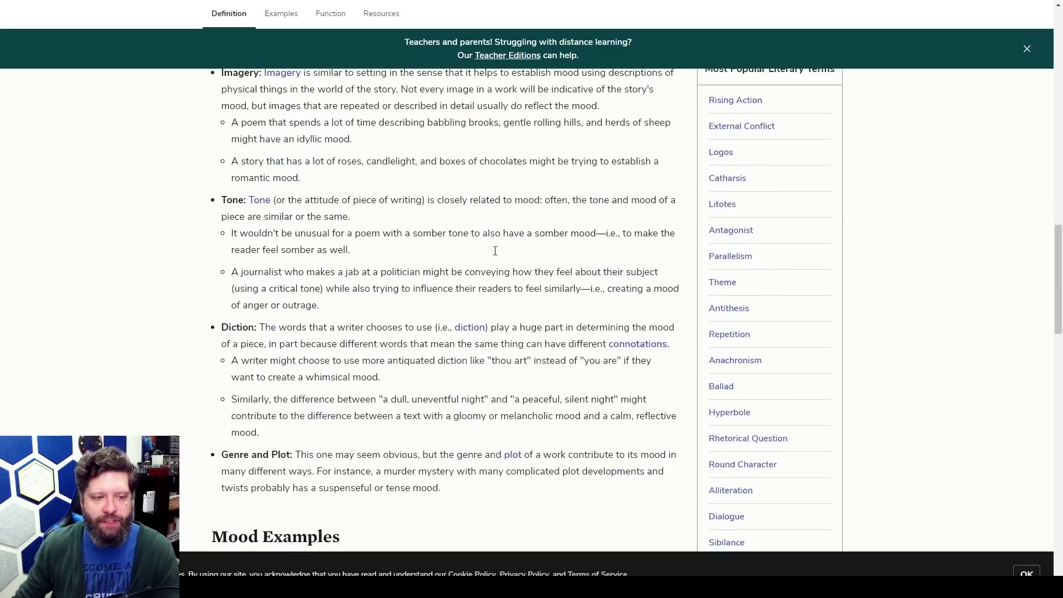
pyautogui.scroll(-3, 478, 259)
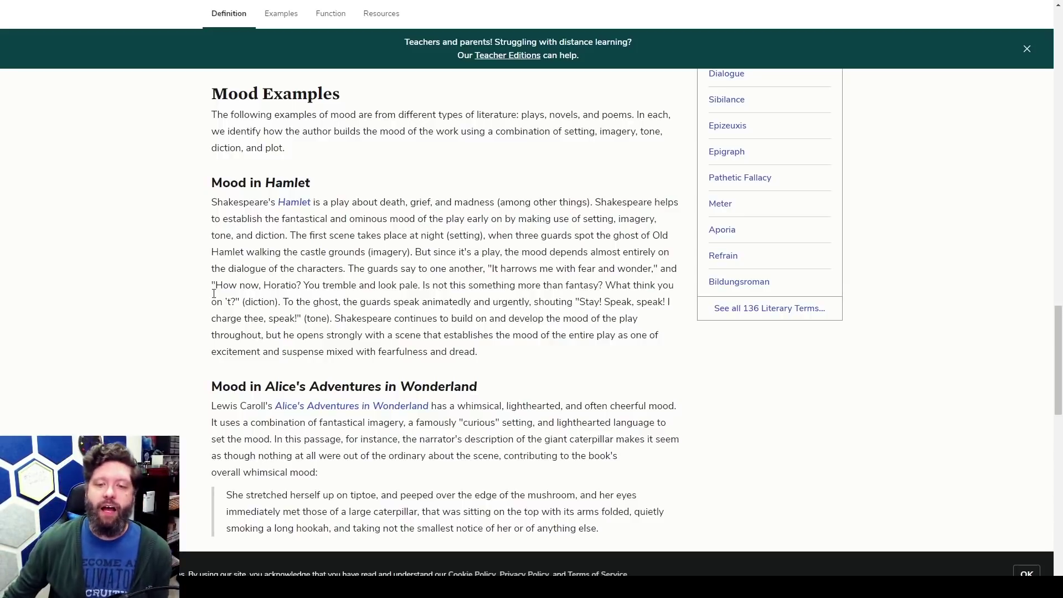
pyautogui.scroll(-3, 288, 343)
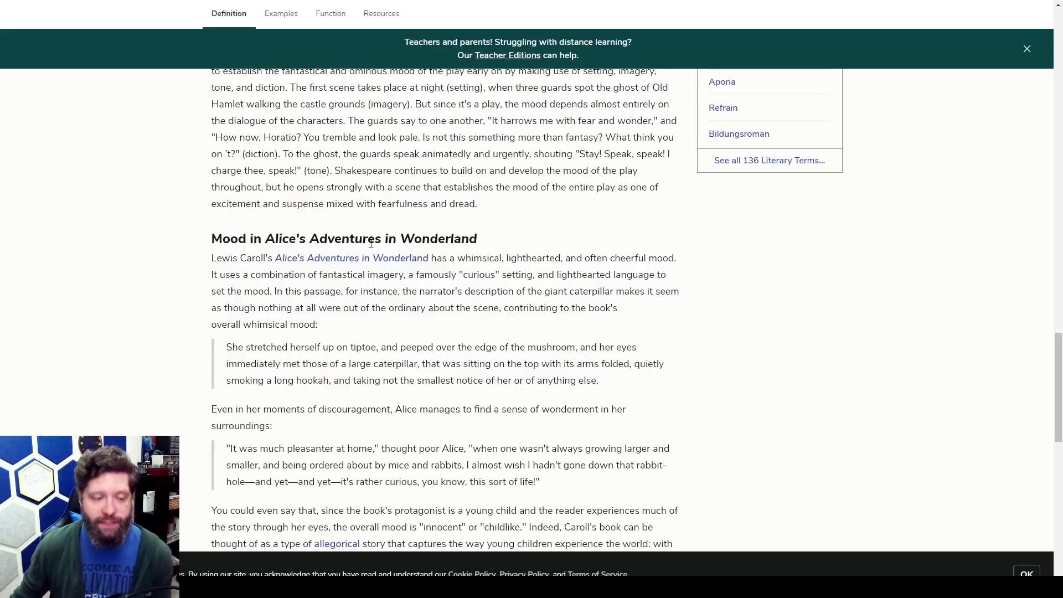
# Step: Back in Notion, collapse 12/02, expand 12/03 Mood & Setting, and follow the Web Writer guide link
pyautogui.hotkey('alt', 'Tab')
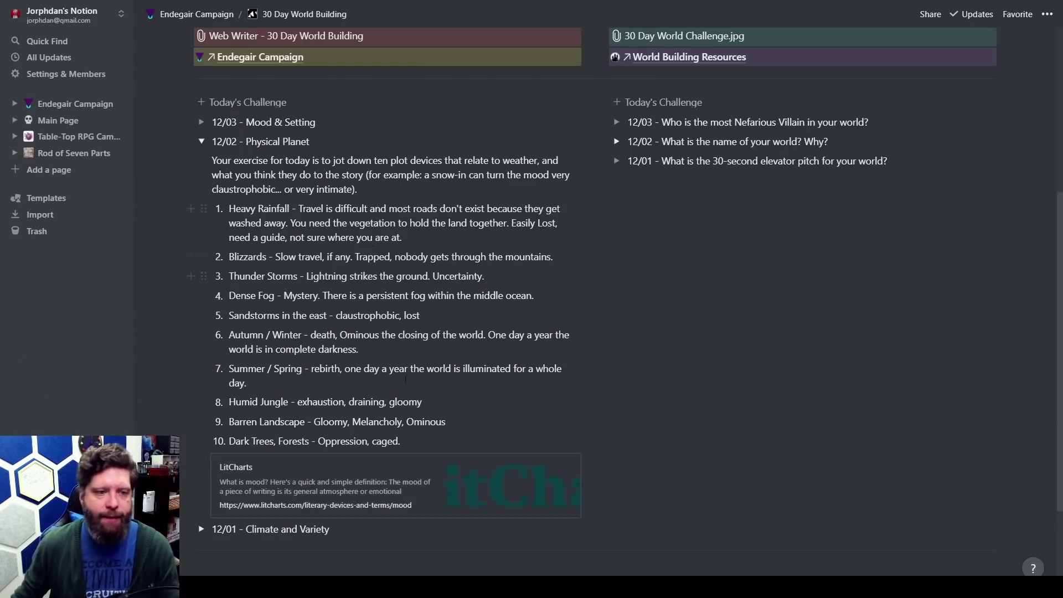
pyautogui.click(201, 142)
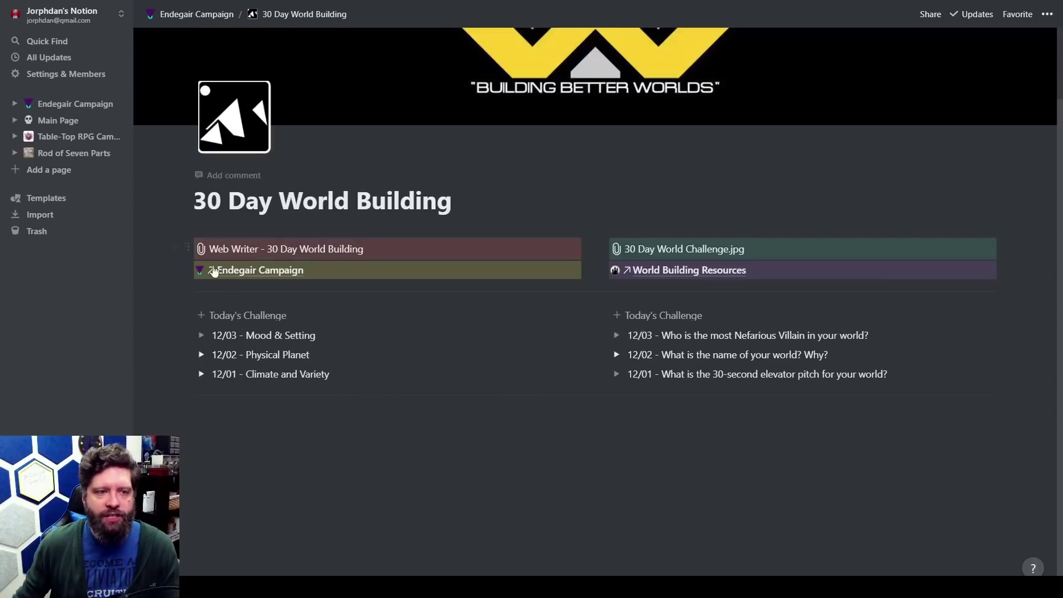
pyautogui.click(202, 336)
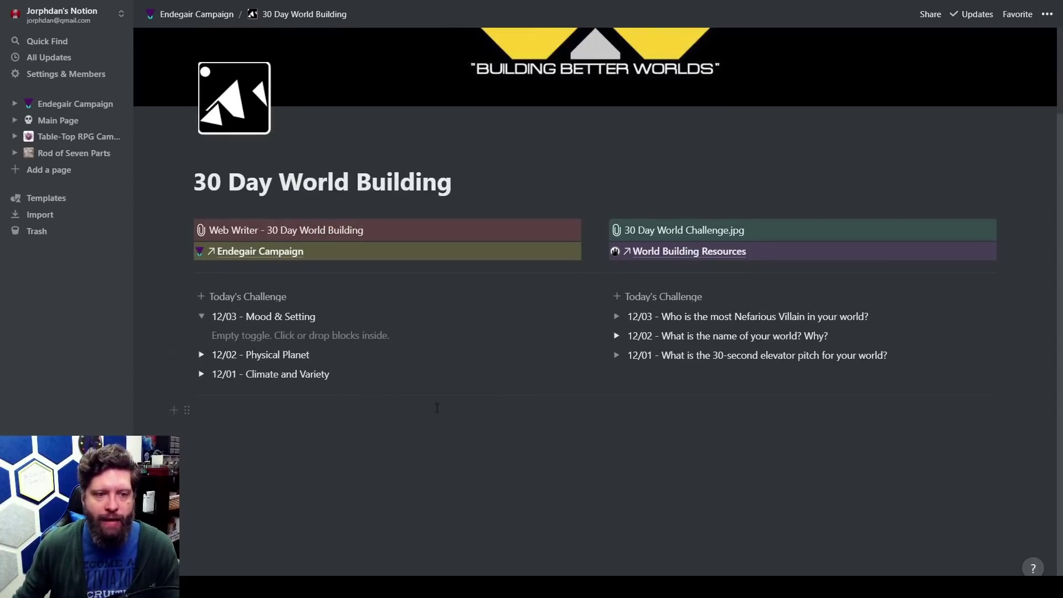
pyautogui.click(344, 240)
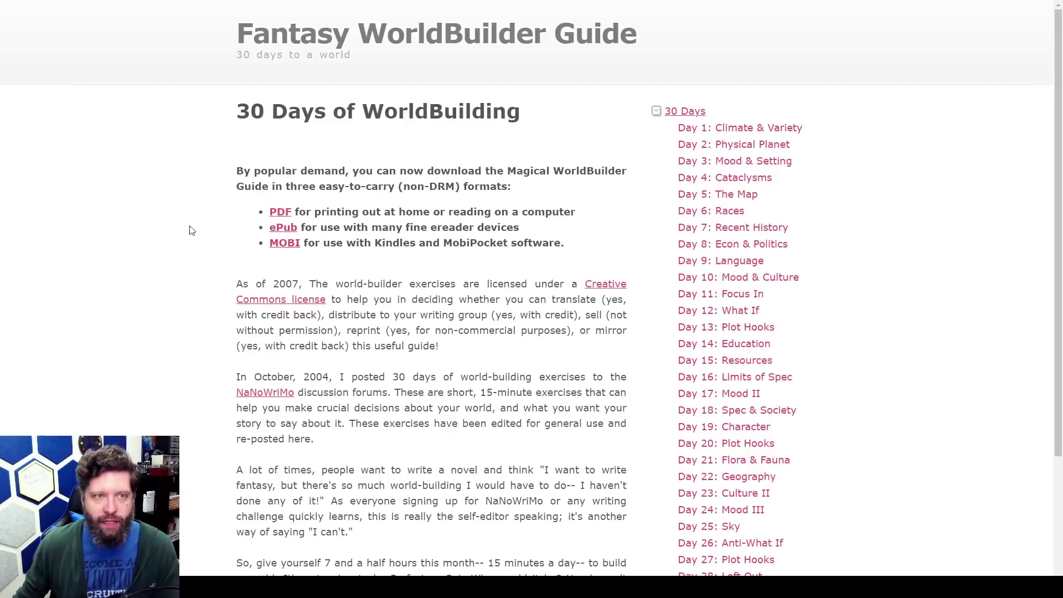
# Step: Open the 'Day 3: Mood & Setting' article and read down to its exercise
pyautogui.click(731, 163)
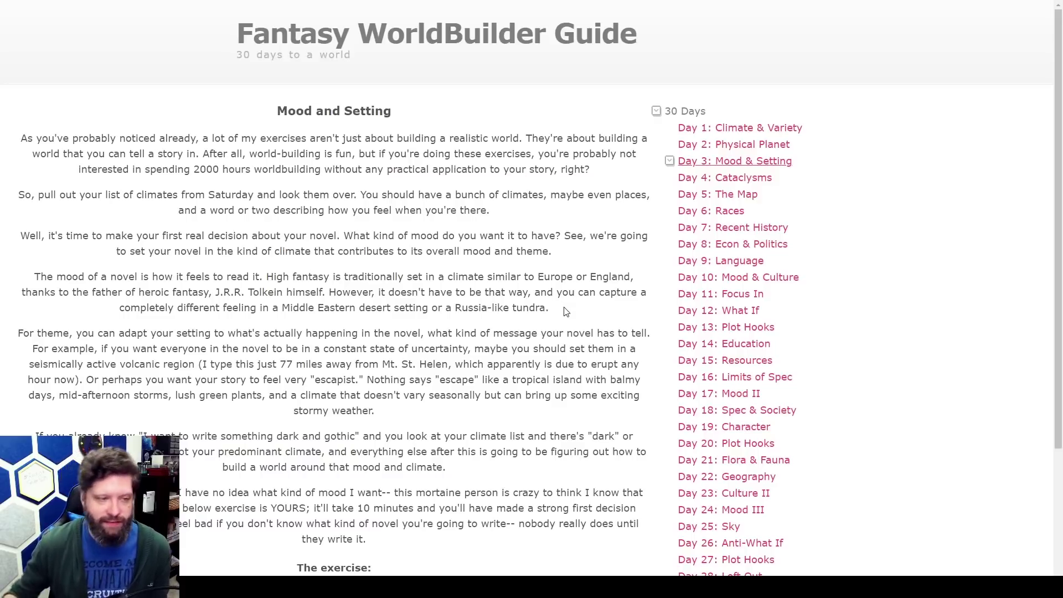
pyautogui.scroll(-3, 534, 306)
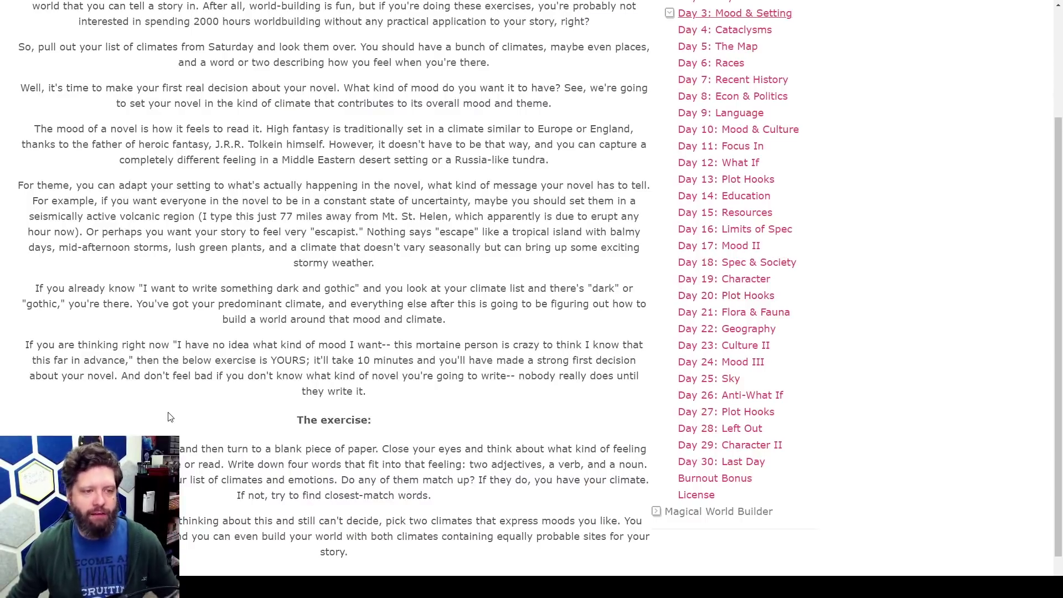
# Step: Zoom the Day 3 article larger and scroll down to reread the exercise
pyautogui.scroll(-1, 194, 396)
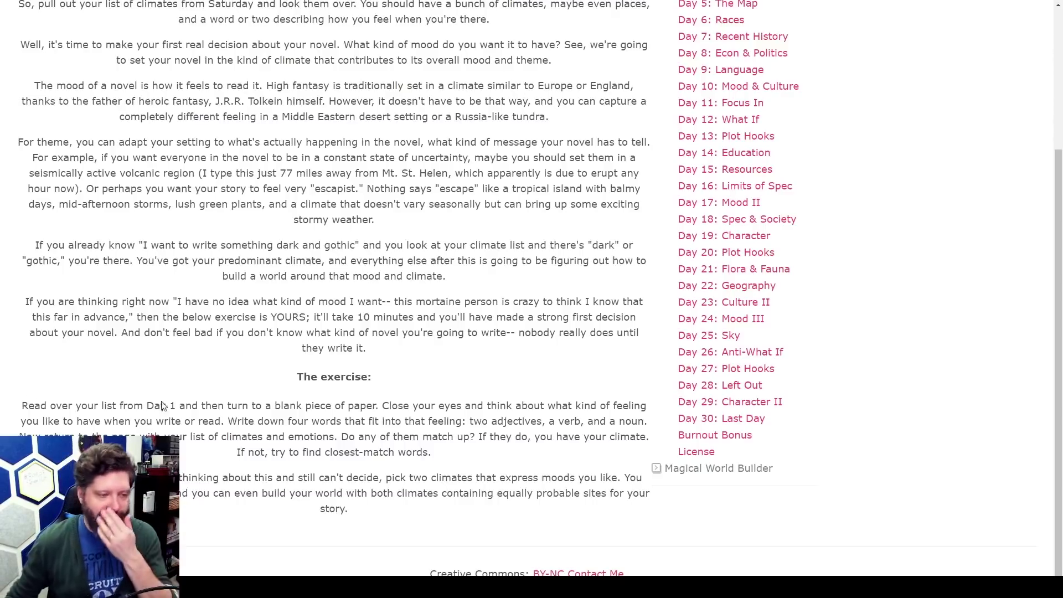
pyautogui.scroll(2, 3, 379)
pyautogui.scroll(-2, 3, 379)
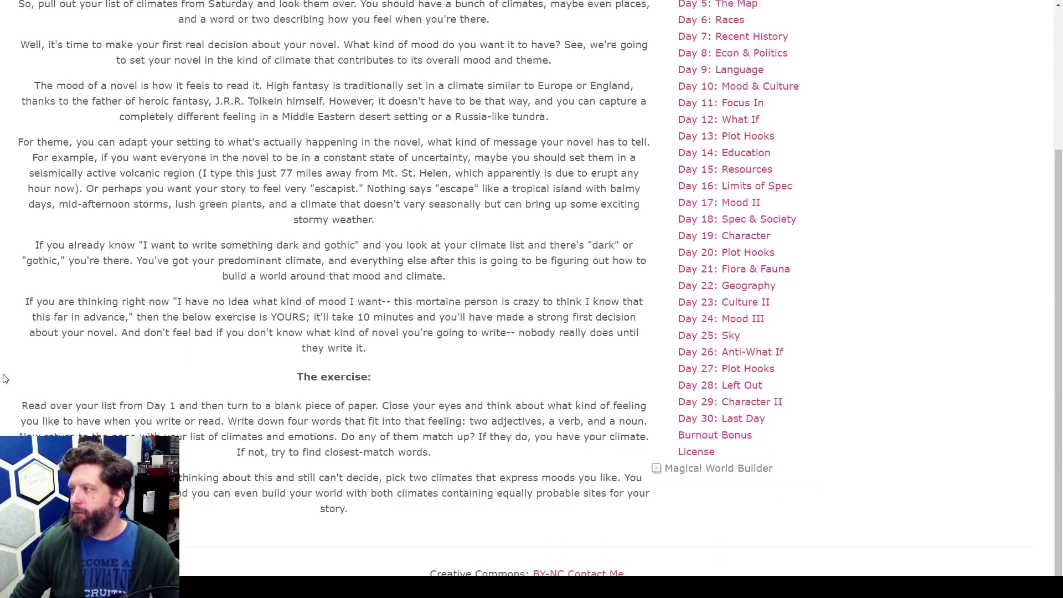
pyautogui.hotkey('ctrl', '+')
pyautogui.hotkey('ctrl', '+')
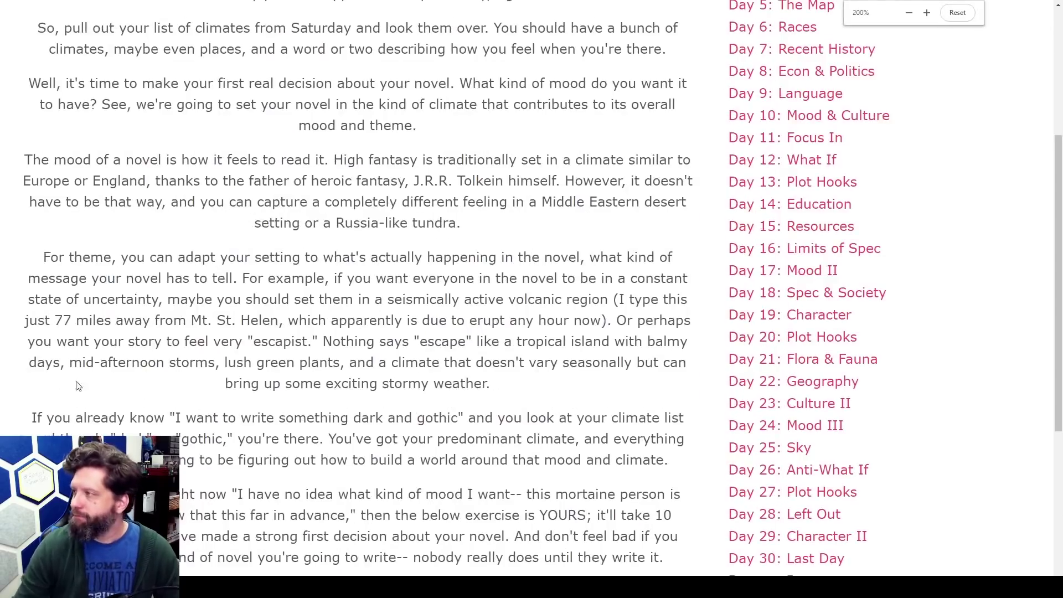
pyautogui.scroll(-2, 28, 370)
pyautogui.scroll(-2, 129, 293)
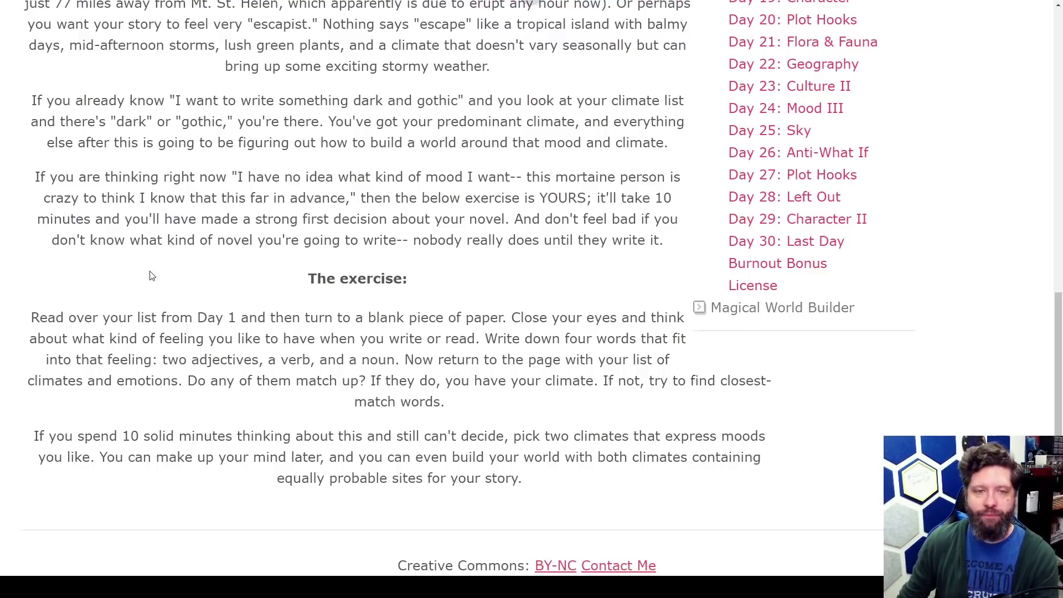
pyautogui.hotkey('ctrl', '-')
pyautogui.hotkey('ctrl', '-')
pyautogui.hotkey('ctrl', '-')
pyautogui.hotkey('ctrl', '-')
pyautogui.hotkey('ctrl', '-')
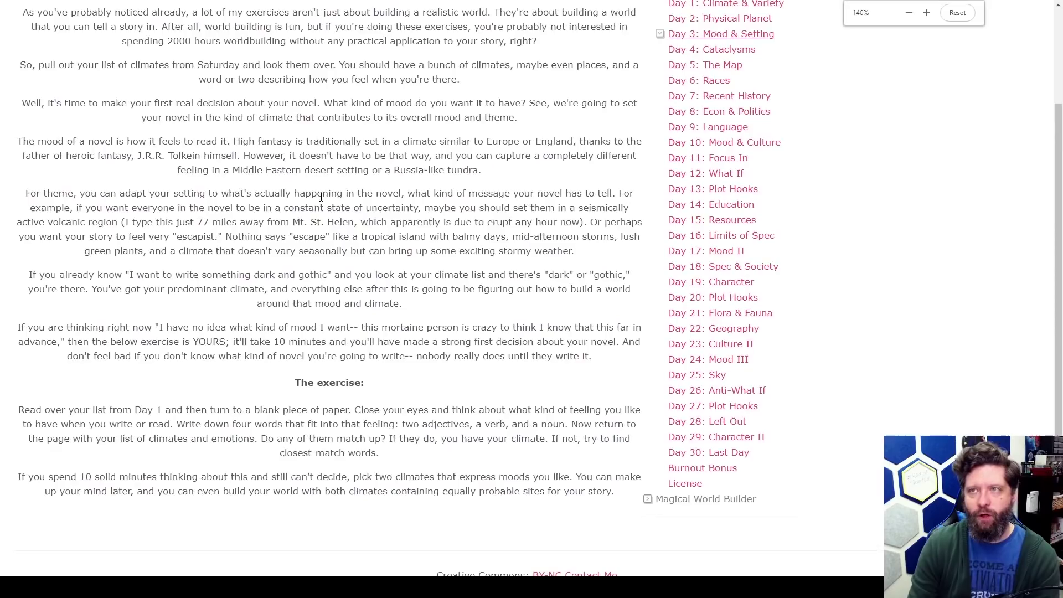
pyautogui.hotkey('ctrl', '+')
pyautogui.hotkey('ctrl', '+')
pyautogui.hotkey('ctrl', '+')
pyautogui.hotkey('ctrl', '-')
pyautogui.hotkey('ctrl', '-')
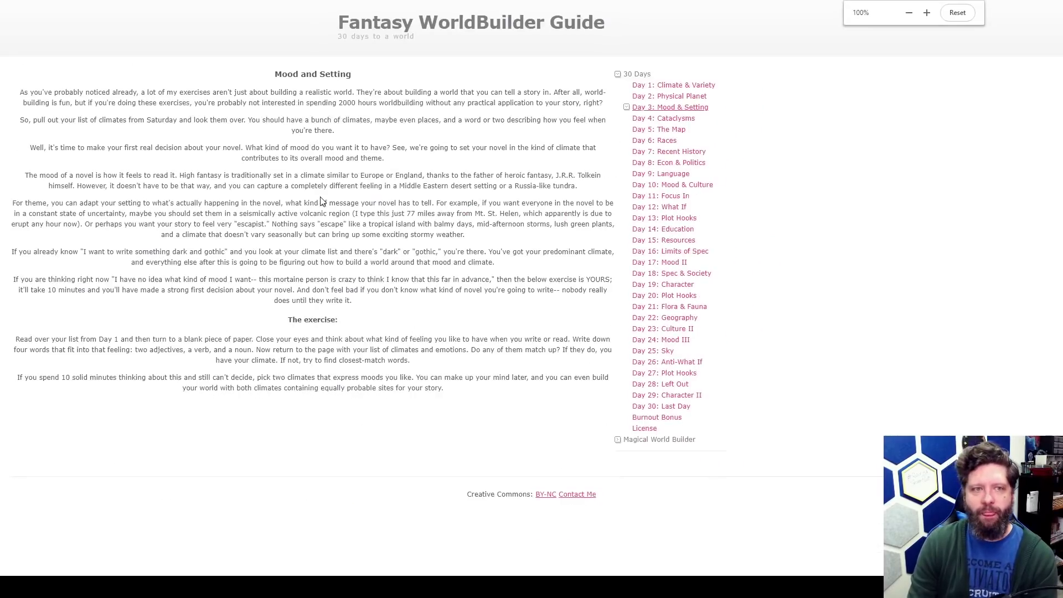
pyautogui.hotkey('ctrl', '+')
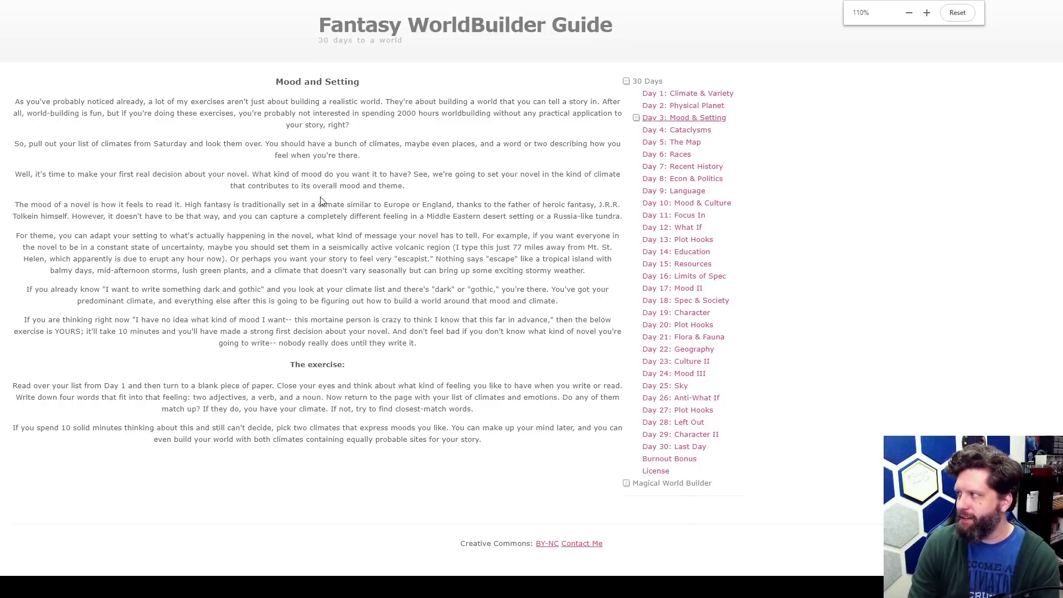
pyautogui.hotkey('ctrl', '+')
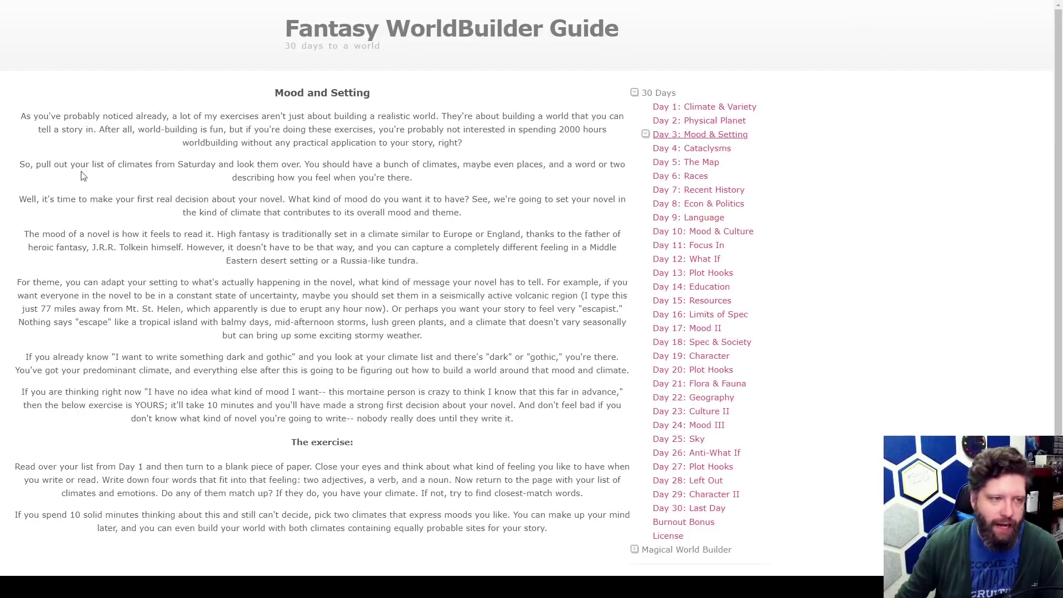
pyautogui.scroll(-1, 265, 406)
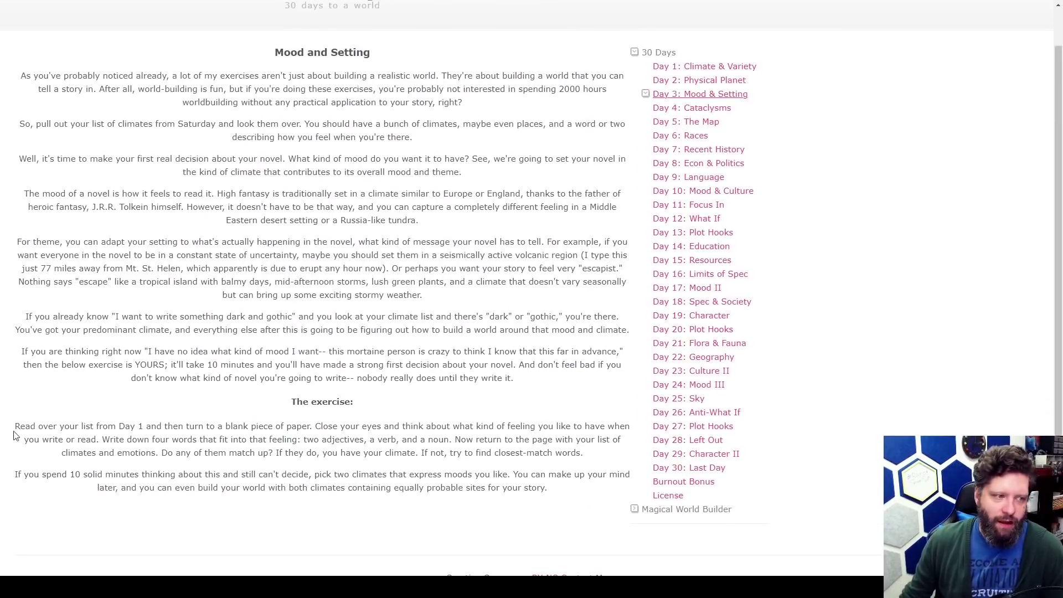
# Step: Select and then deselect the two exercise paragraphs, and switch back to Notion
pyautogui.moveTo(15, 428); pyautogui.dragTo(551, 493)
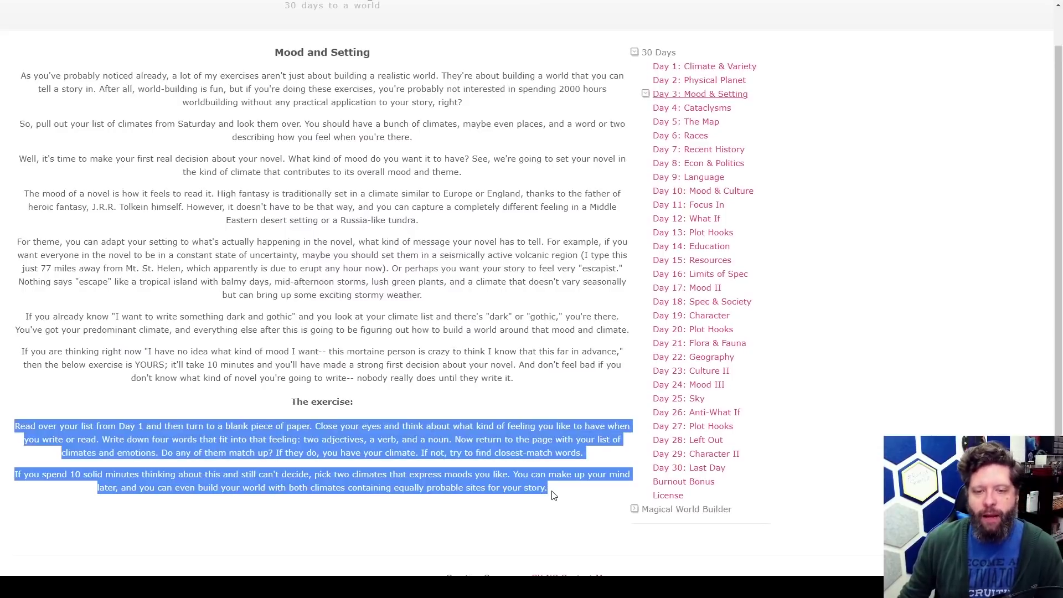
pyautogui.click(418, 267)
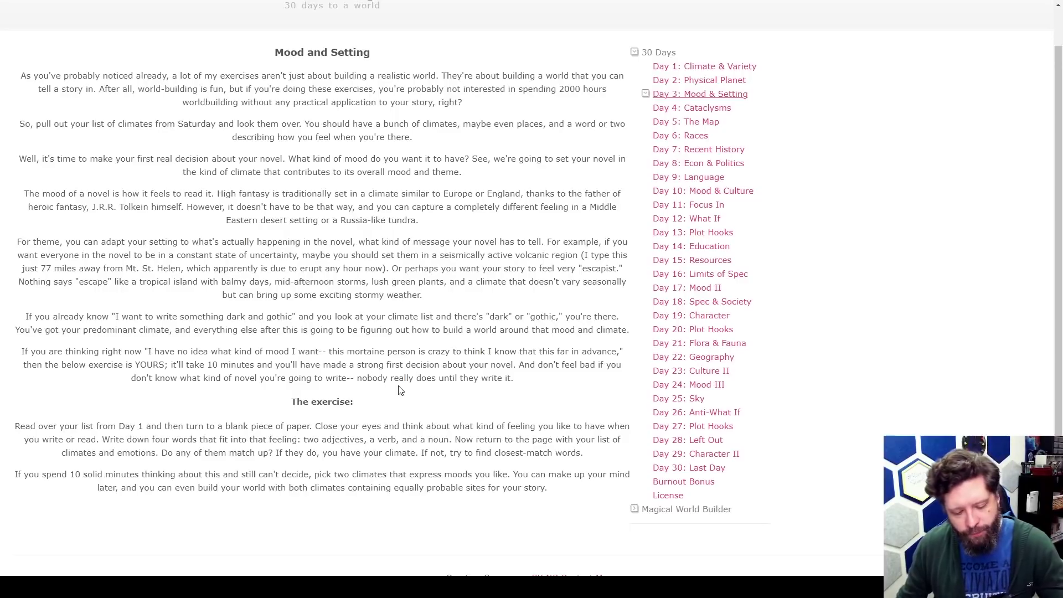
pyautogui.hotkey('alt', 'Tab')
# Step: Write 'Oppression. Trapped, Uncertain, Lost.' under 12/03 Mood & Setting, then go to Endegair Campaign
pyautogui.click(271, 336)
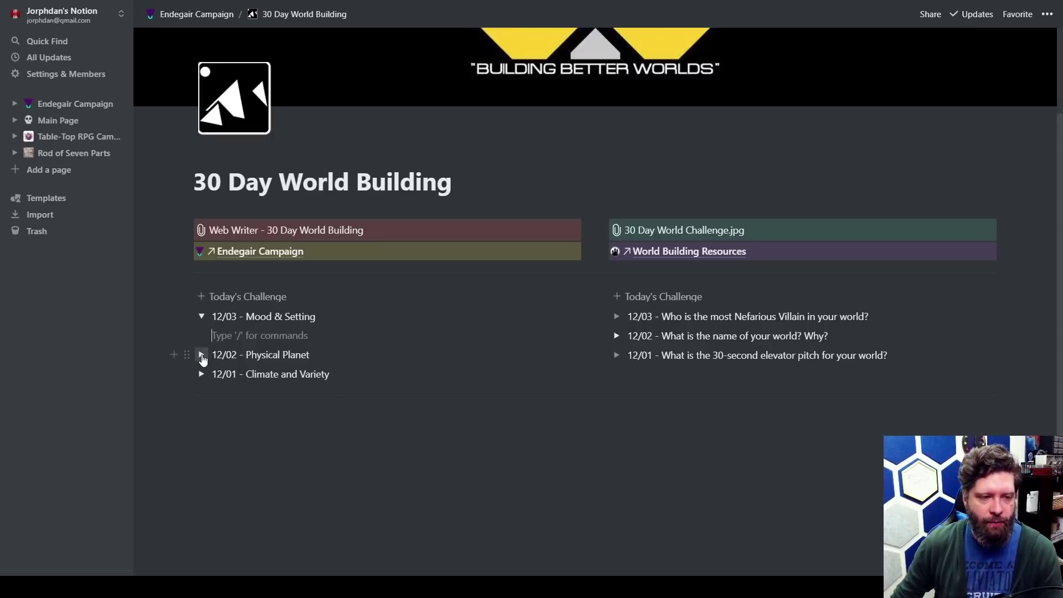
pyautogui.click(201, 354)
pyautogui.scroll(-3, 426, 442)
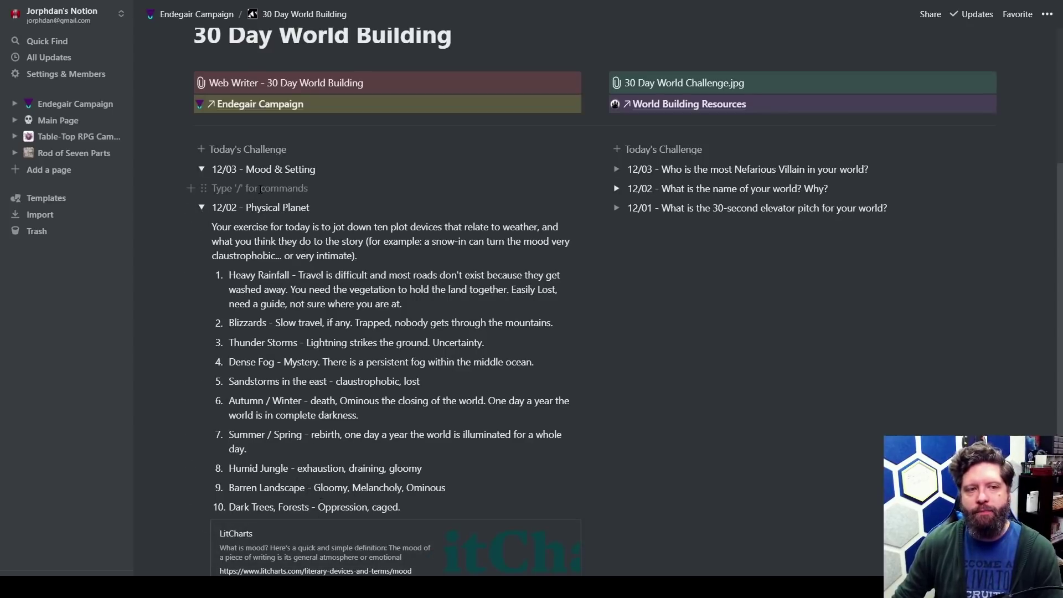
pyautogui.write('Opression.')
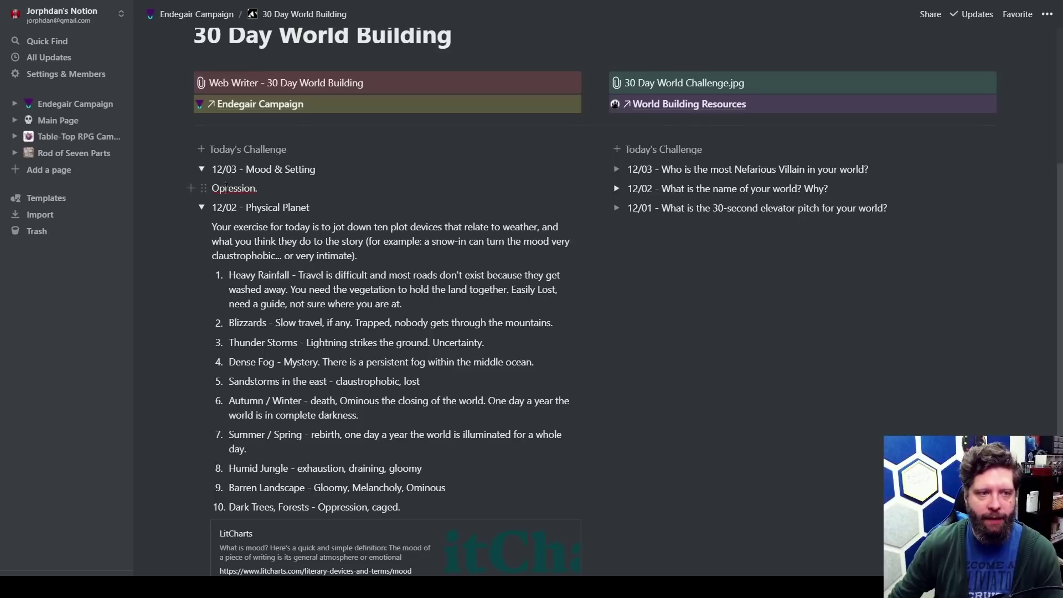
pyautogui.click(225, 187)
pyautogui.write('p')
pyautogui.press('End')
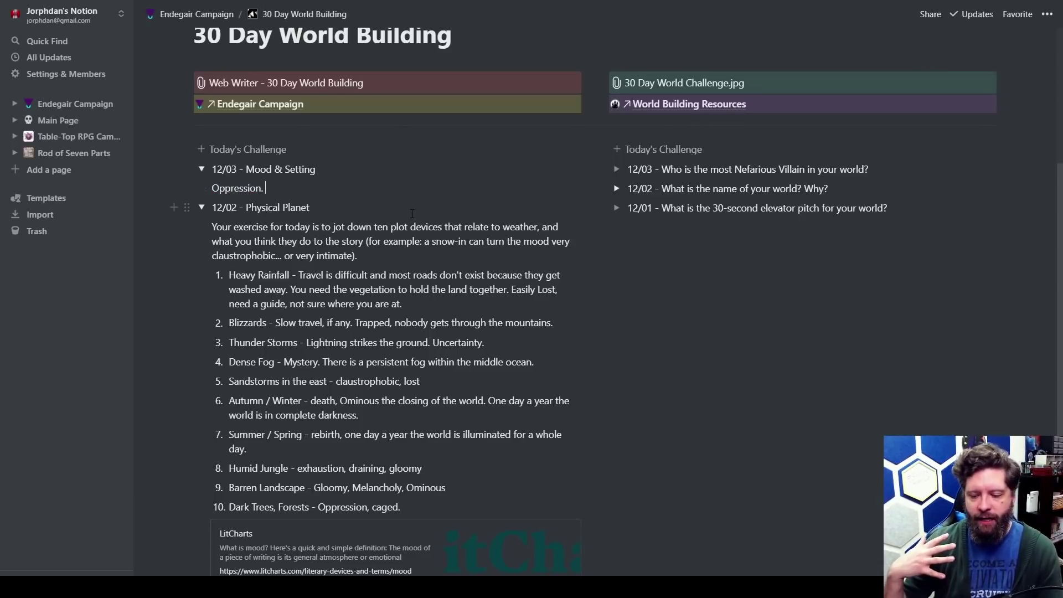
pyautogui.write('Trapped, ')
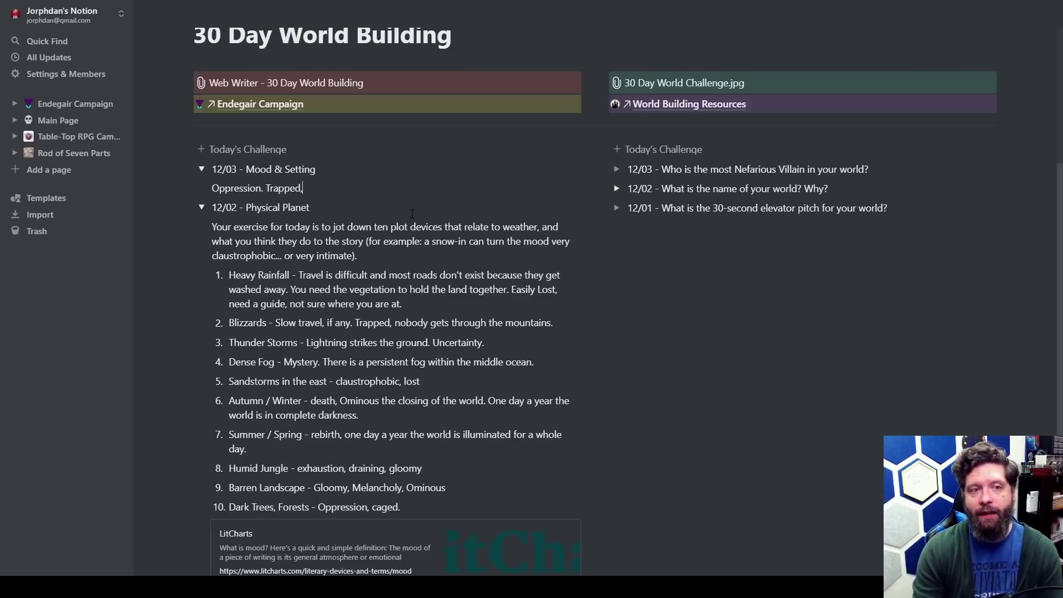
pyautogui.write('Unc')
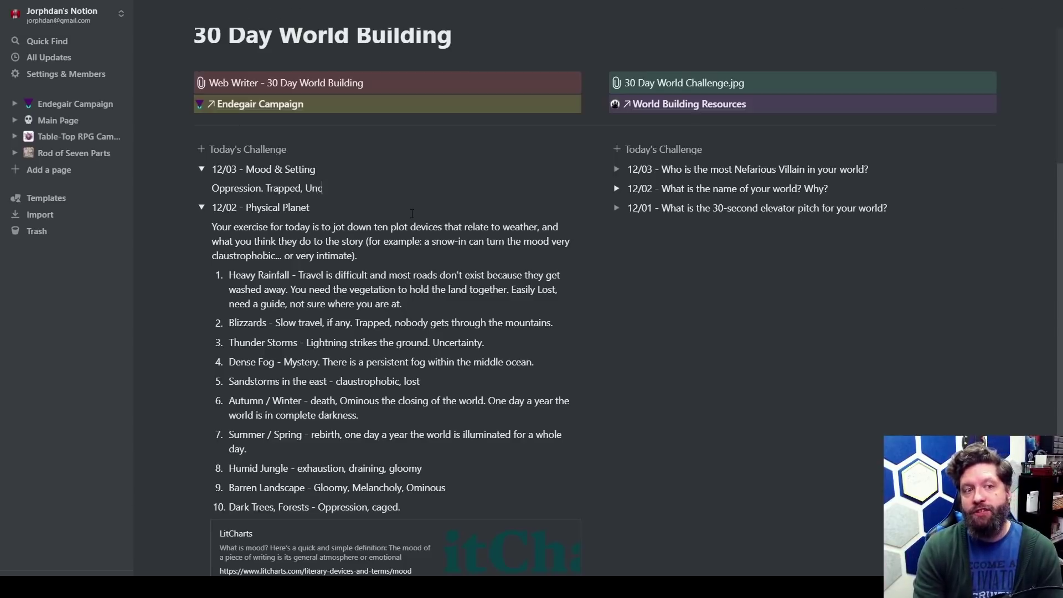
pyautogui.write('ertain, Lost,')
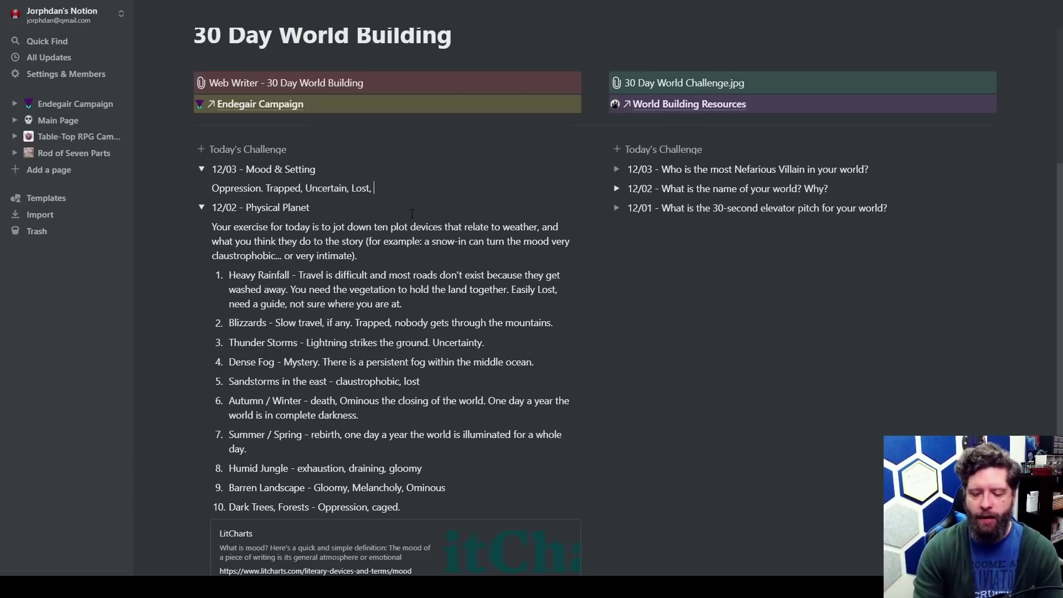
pyautogui.press('BackSpace')
pyautogui.press('BackSpace')
pyautogui.write('.')
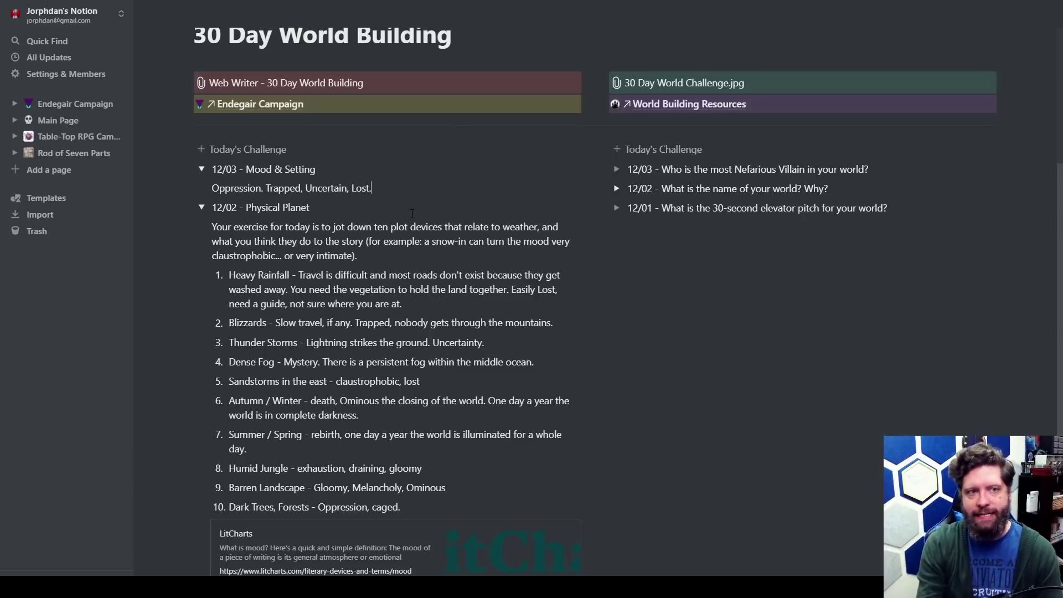
pyautogui.click(75, 104)
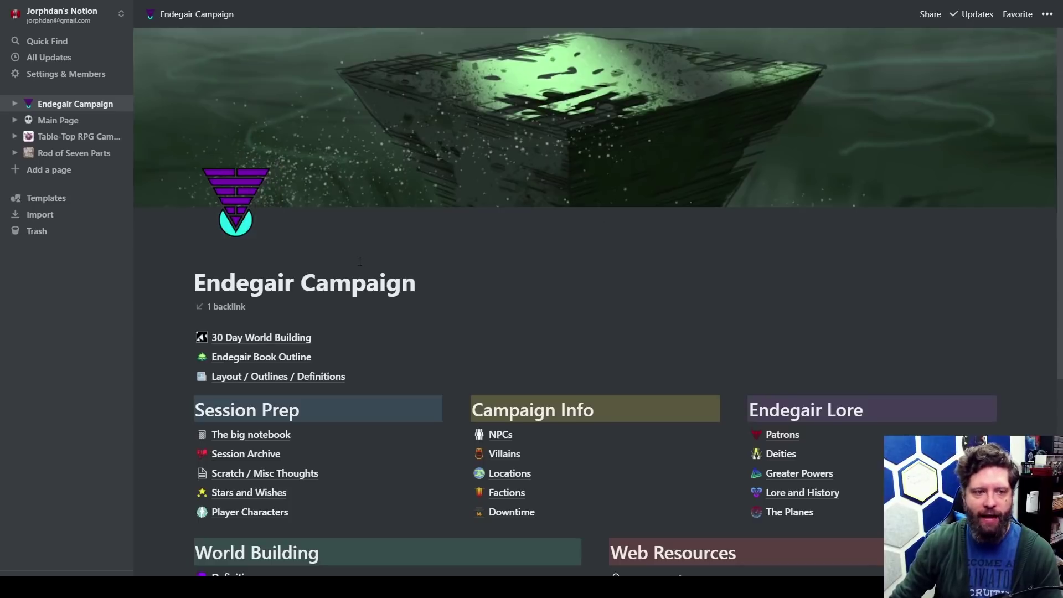
# Step: Reopen 30 Day World Building and scroll down to the Today's Challenge lists
pyautogui.click(281, 338)
pyautogui.scroll(-5, 213, 418)
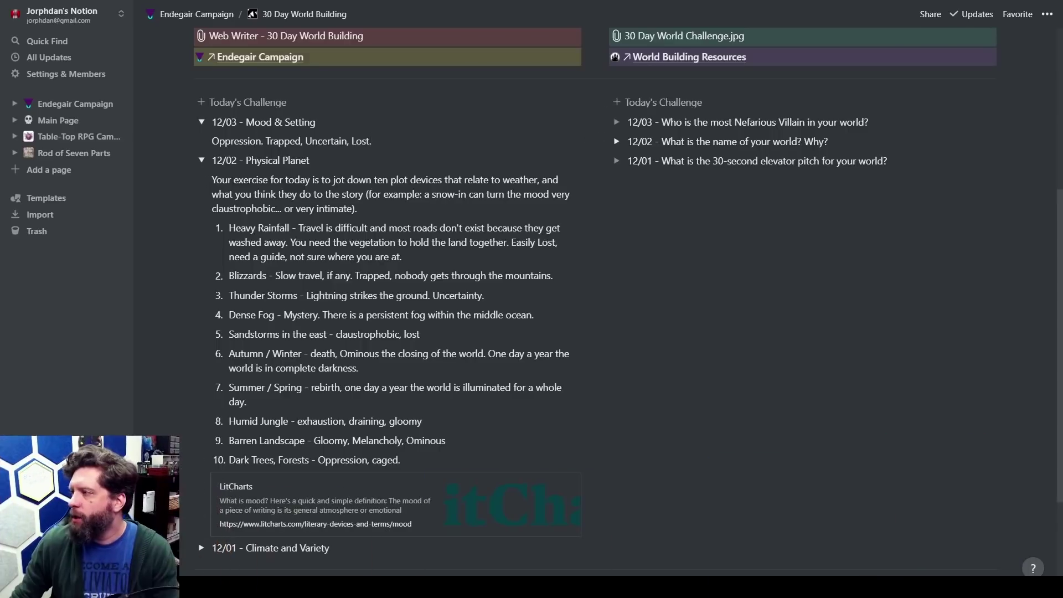
# Step: Add an indented line under the 12/03 mood words: 'Inverted Pyramid City? Dungeon? That lords over the common folk in a region.'
pyautogui.click(702, 277)
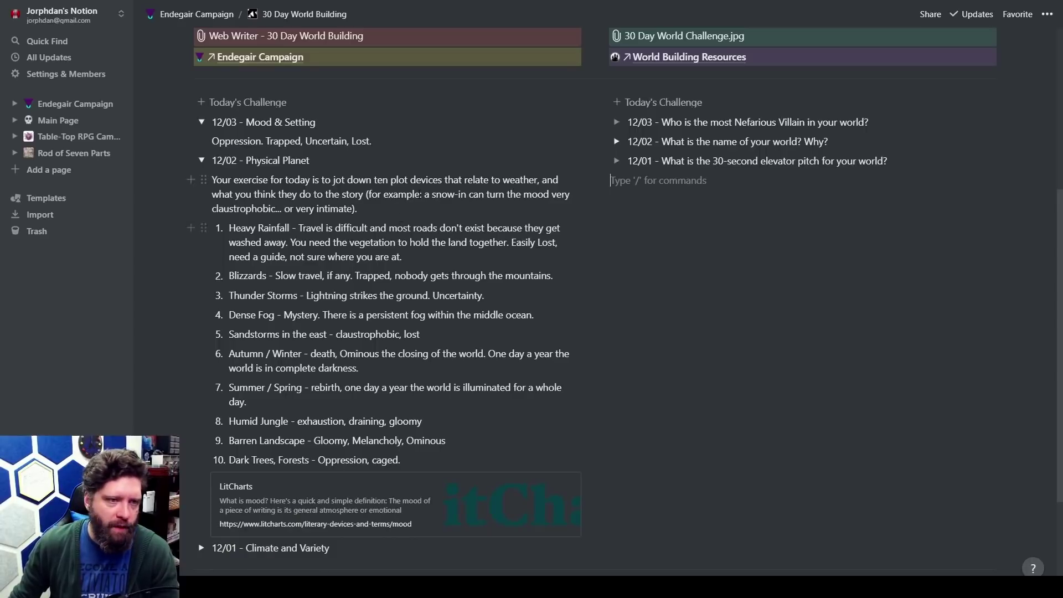
pyautogui.click(418, 144)
pyautogui.press('Return')
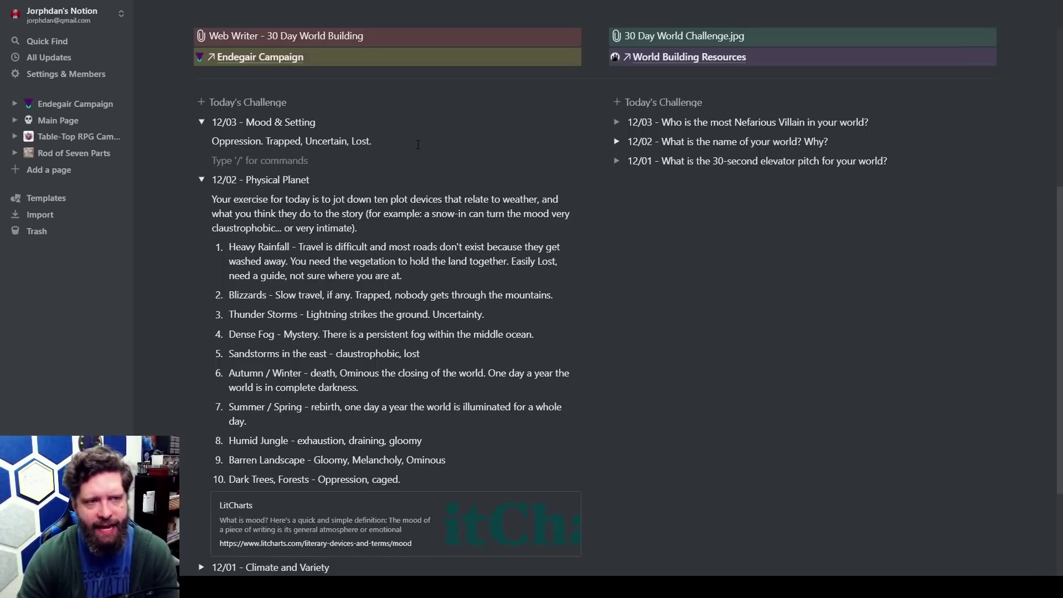
pyautogui.press('Tab')
pyautogui.write('Inverte')
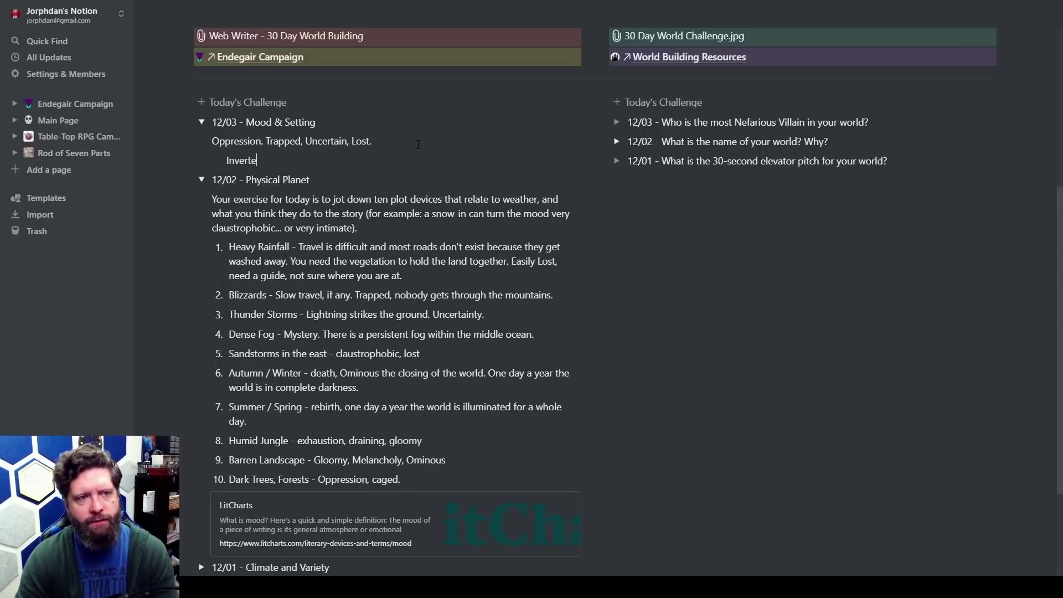
pyautogui.write('d Pyramid City')
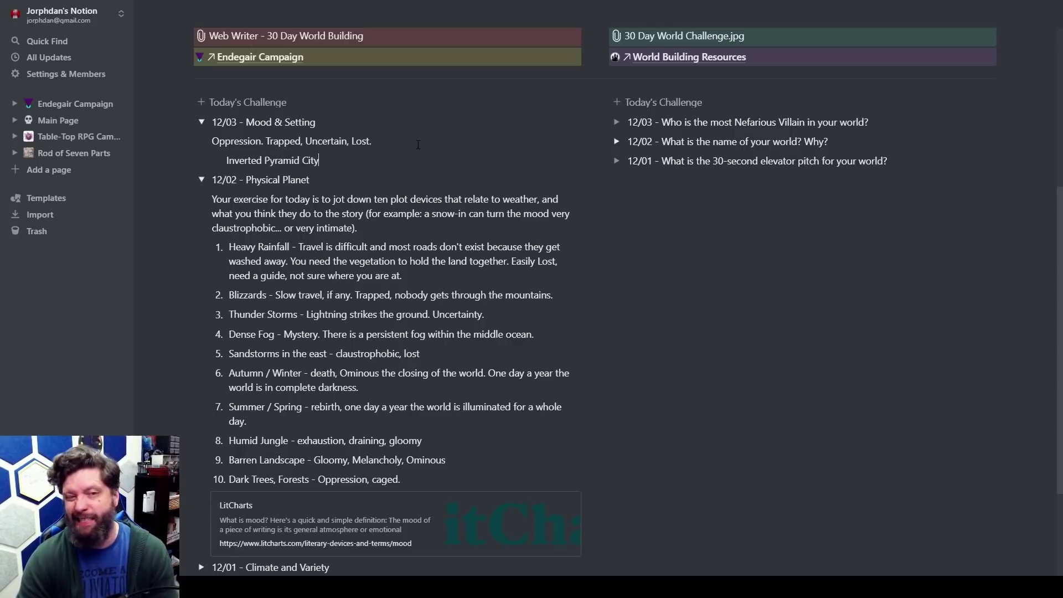
pyautogui.write('? Dungeon? ')
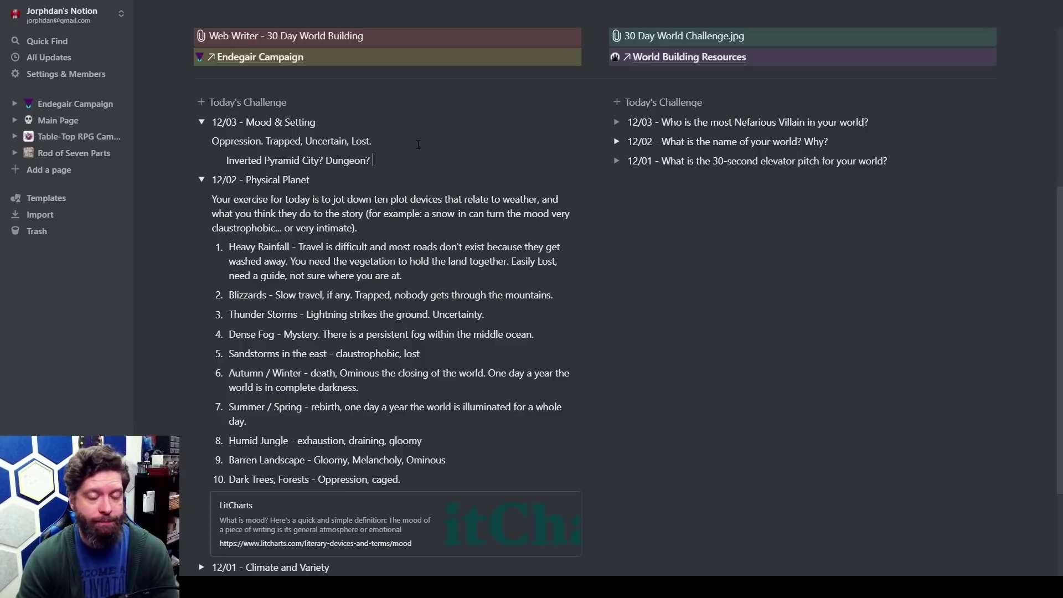
pyautogui.write('That lord')
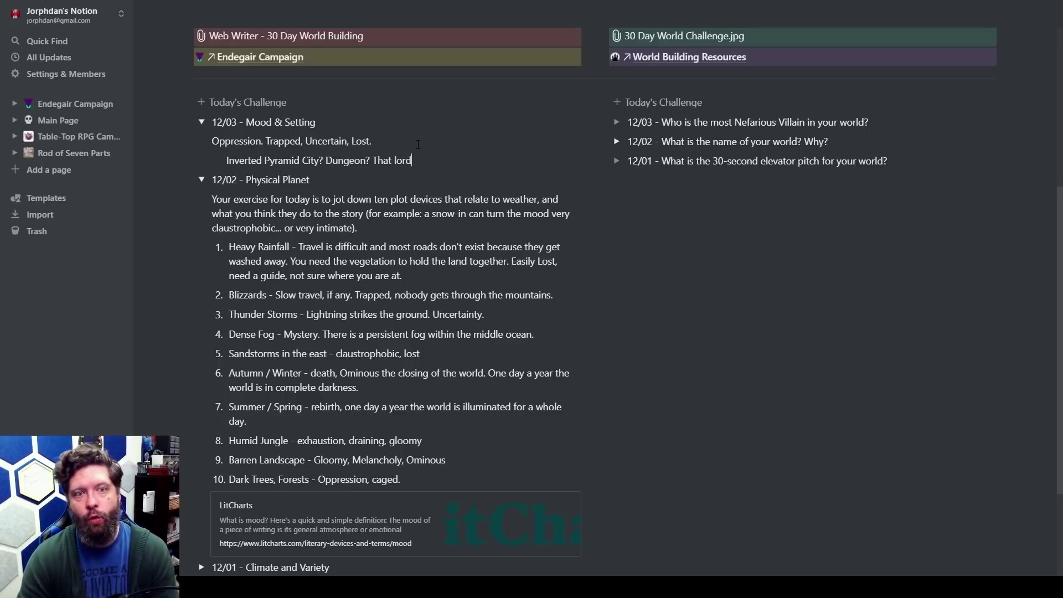
pyautogui.write('s over the comm')
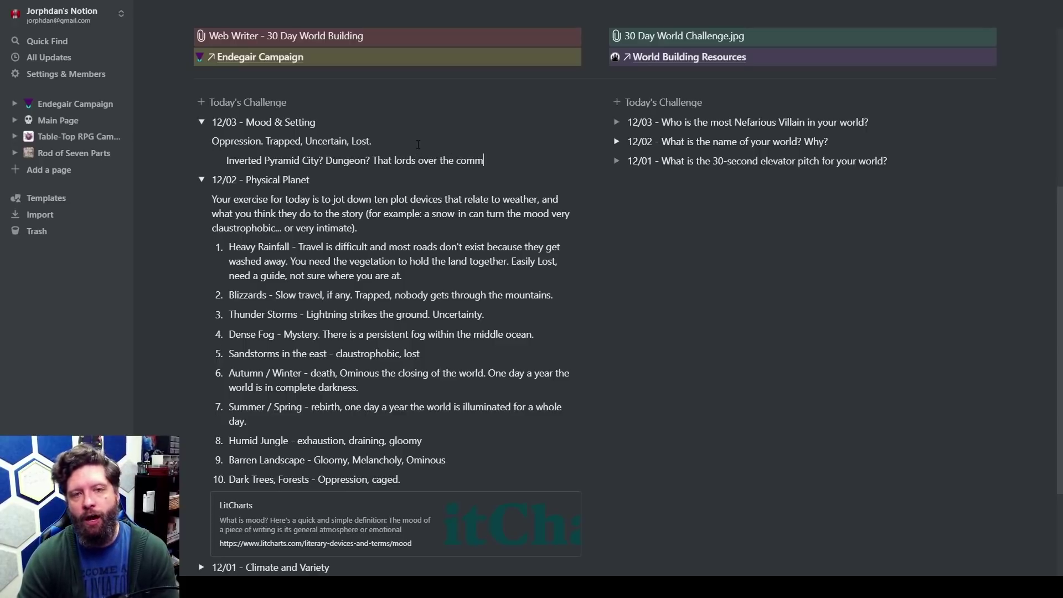
pyautogui.write('on folk in ')
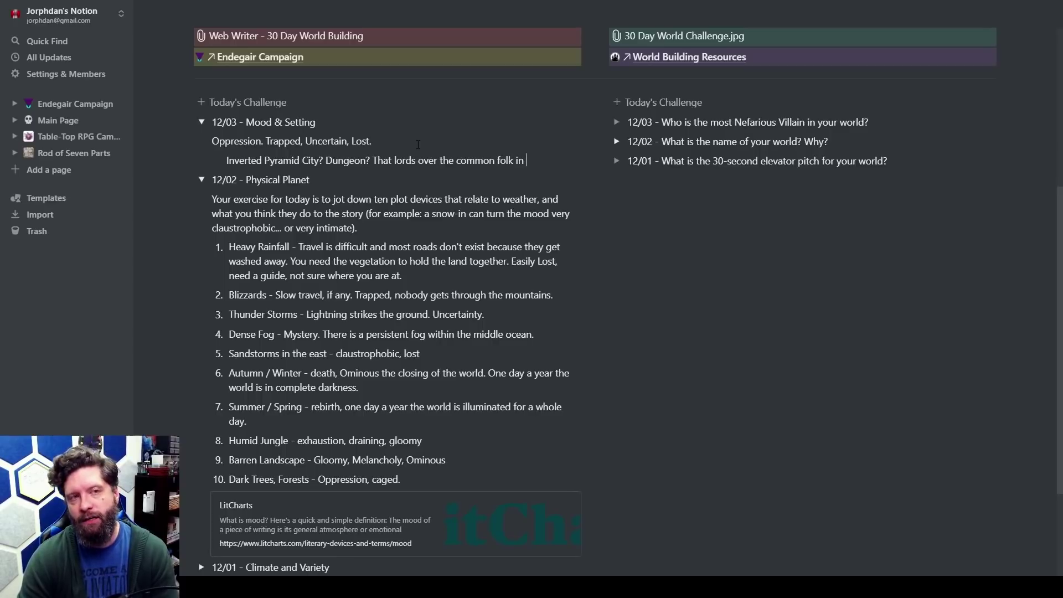
pyautogui.write('a region.')
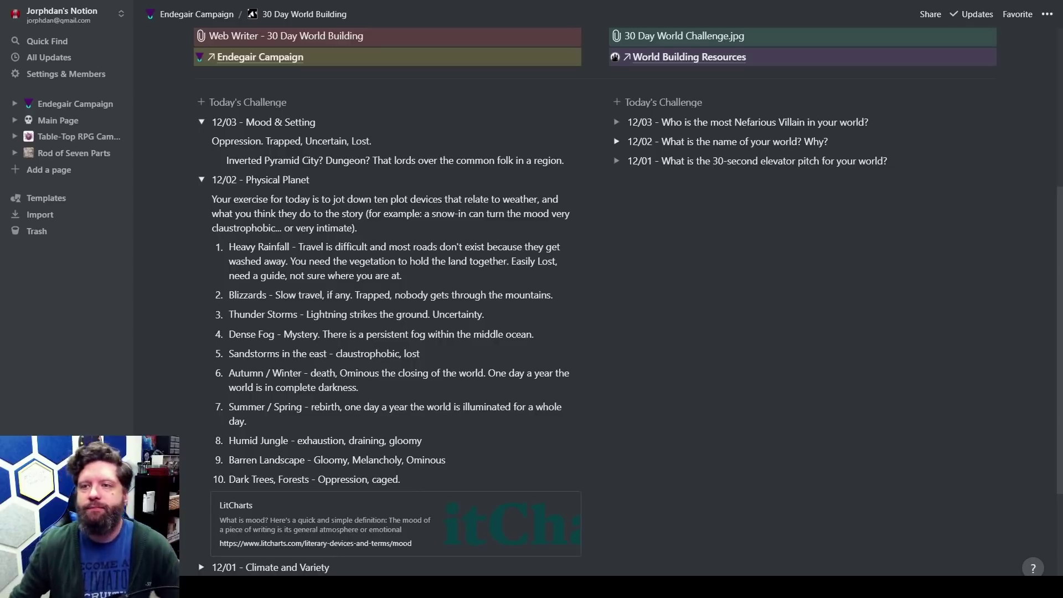
# Step: Expand the 12/03 most nefarious villain question and view the 30 Day World Challenge.jpg image
pyautogui.click(617, 122)
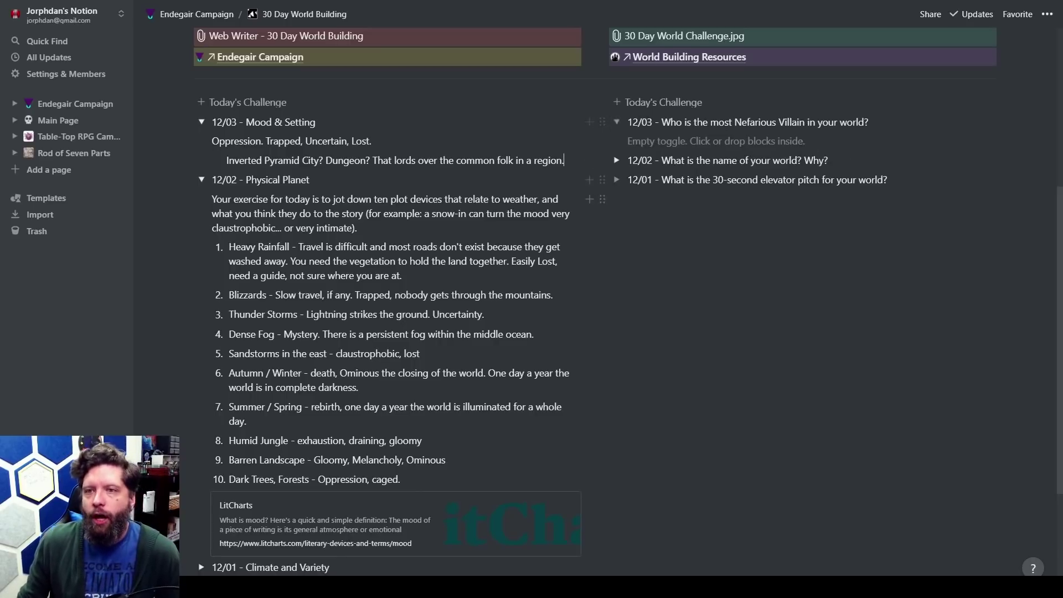
pyautogui.scroll(5, 874, 128)
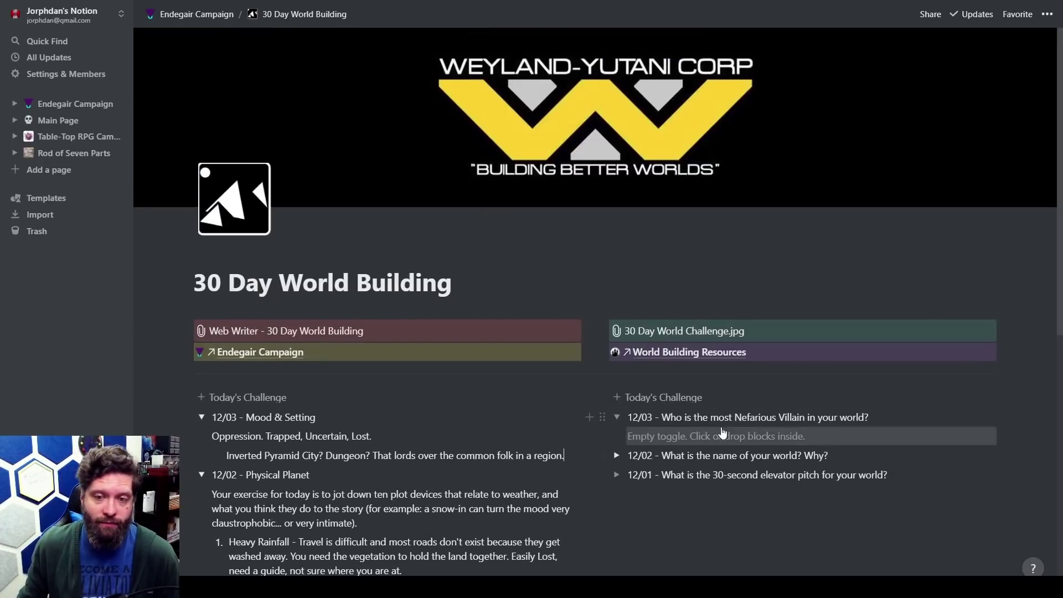
pyautogui.click(673, 337)
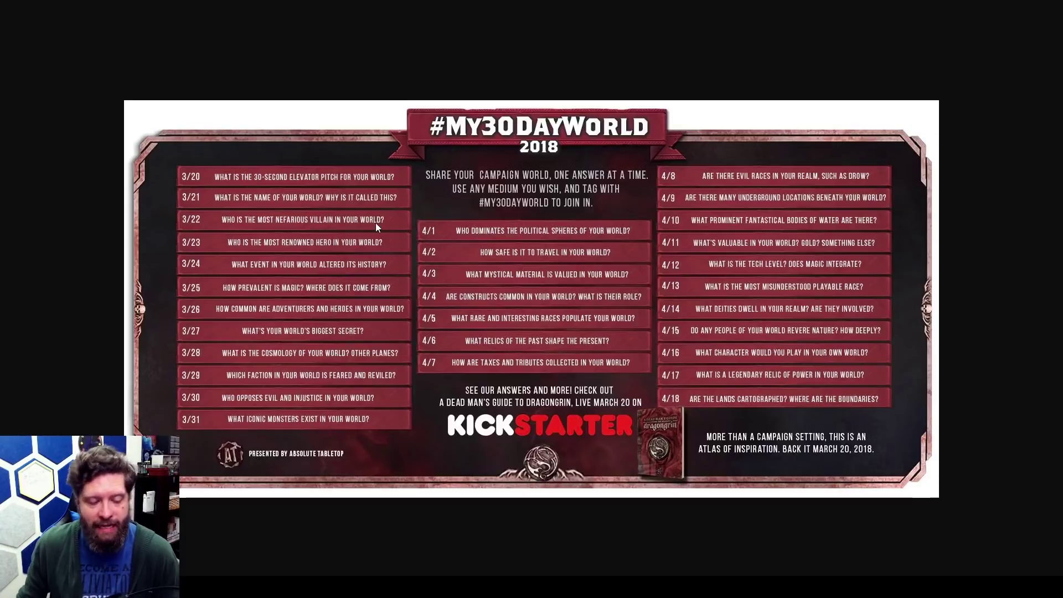
pyautogui.press('Escape')
# Step: Review the six villain cards in Endegair's Villains gallery, then return to Endegair Campaign
pyautogui.click(76, 104)
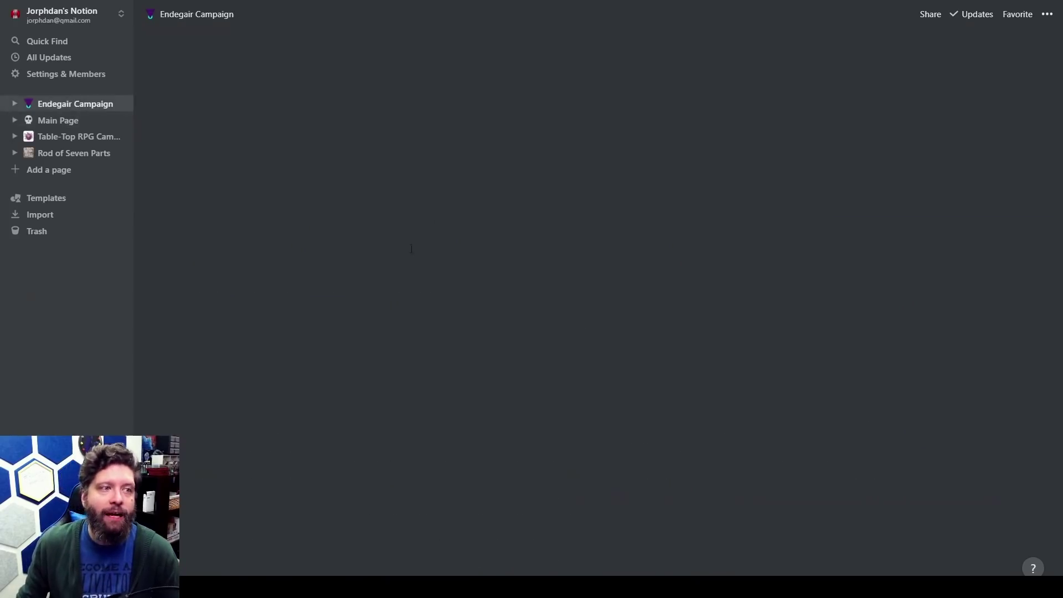
pyautogui.scroll(-3, 721, 302)
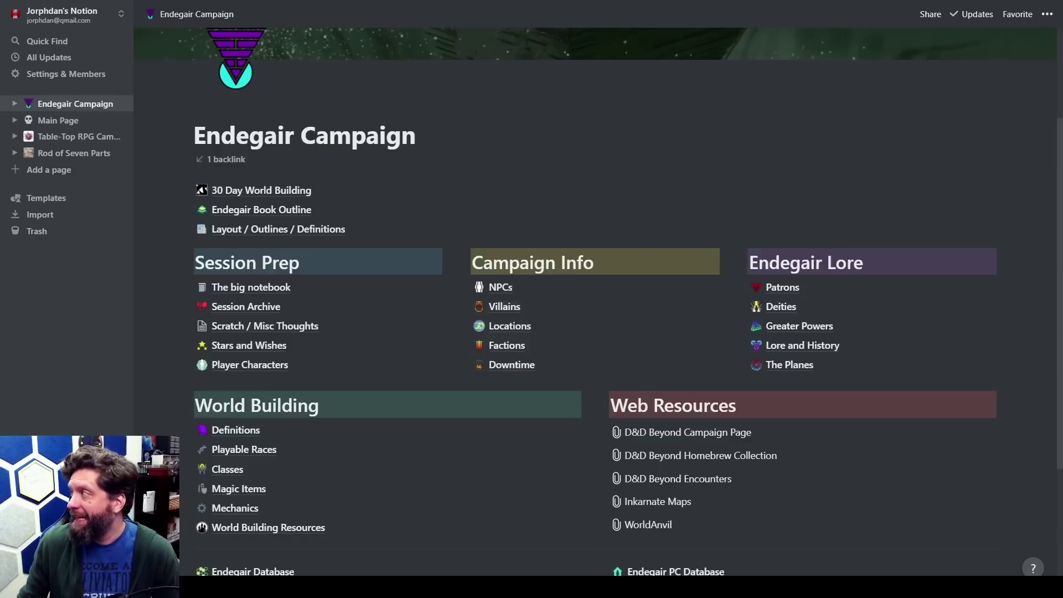
pyautogui.click(505, 307)
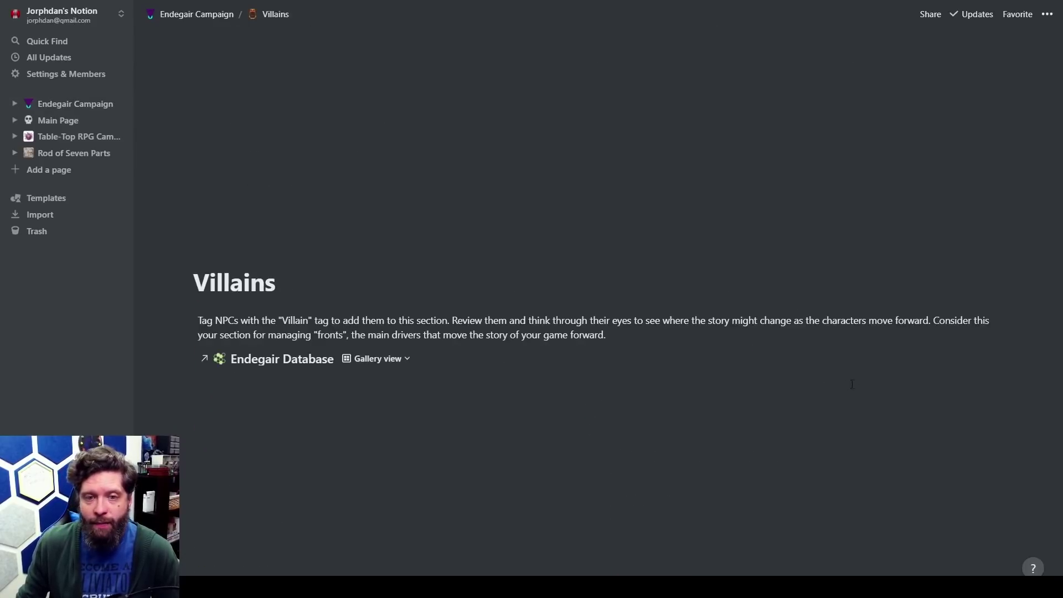
pyautogui.scroll(-5, 160, 354)
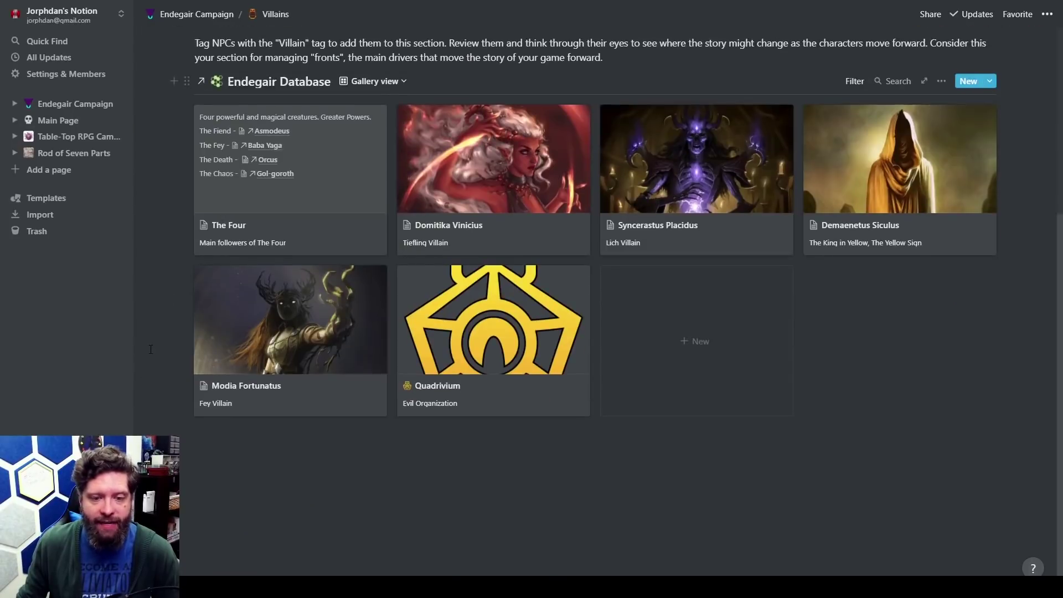
pyautogui.scroll(3, 819, 187)
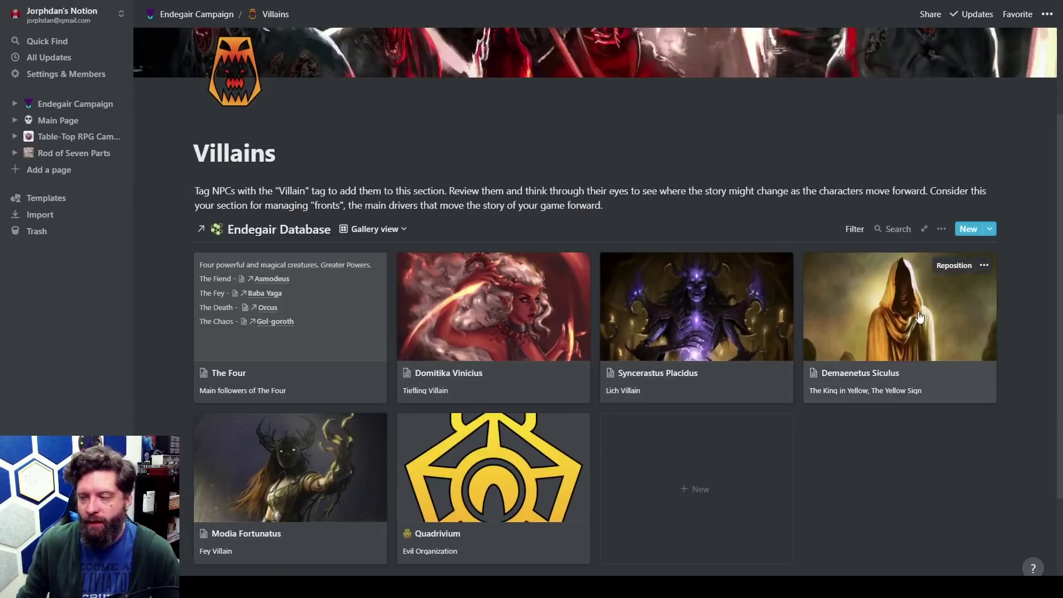
pyautogui.scroll(-2, 919, 316)
pyautogui.scroll(2, 919, 316)
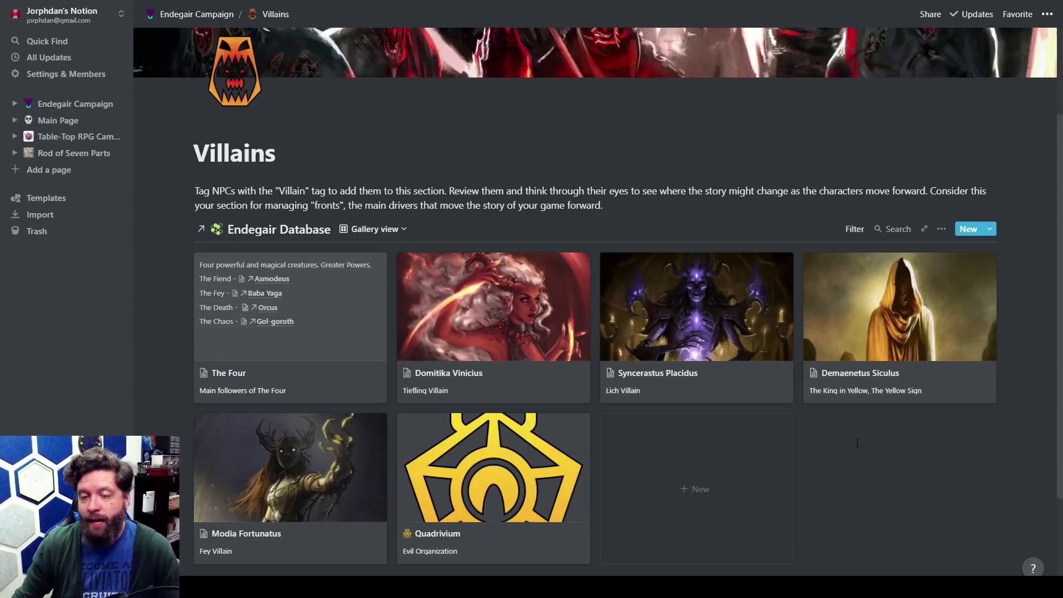
pyautogui.click(66, 104)
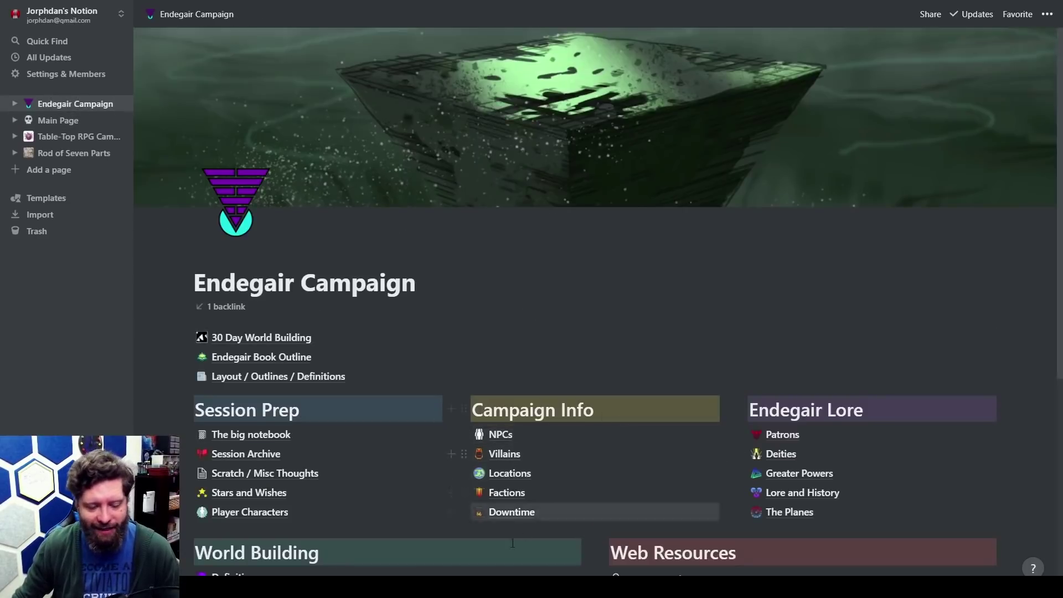
# Step: Glance at the 30 Day World Building page, then return to the Villains gallery and scroll its cards
pyautogui.click(504, 453)
pyautogui.hotkey('ctrl', '[')
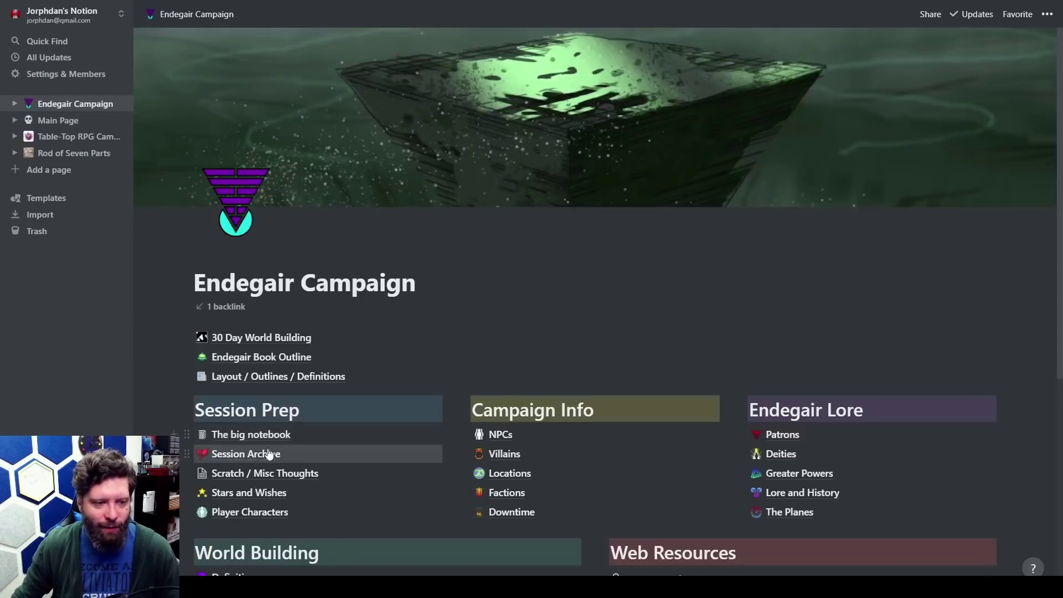
pyautogui.click(243, 337)
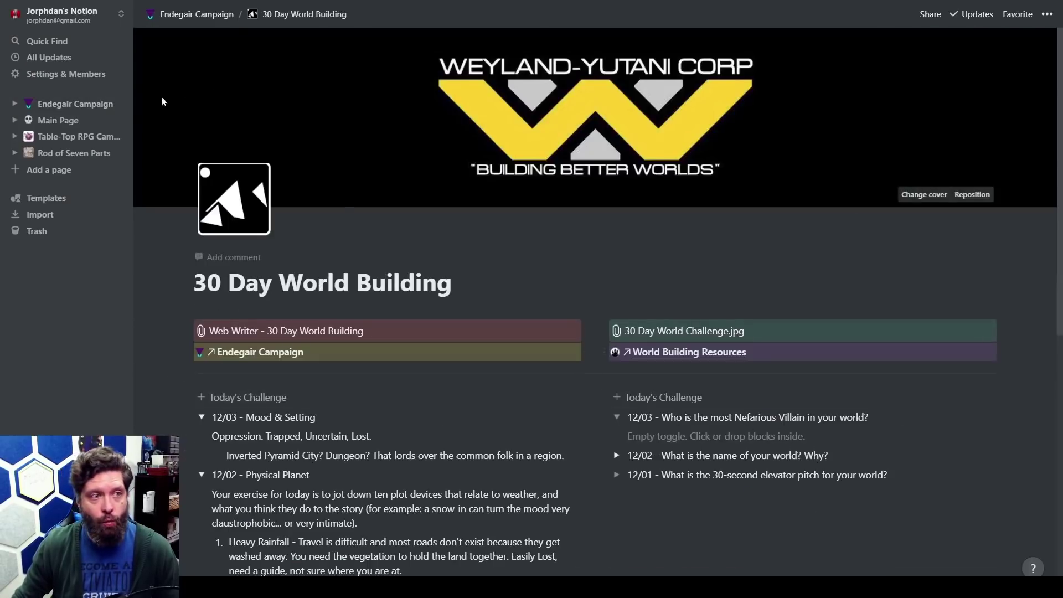
pyautogui.click(65, 110)
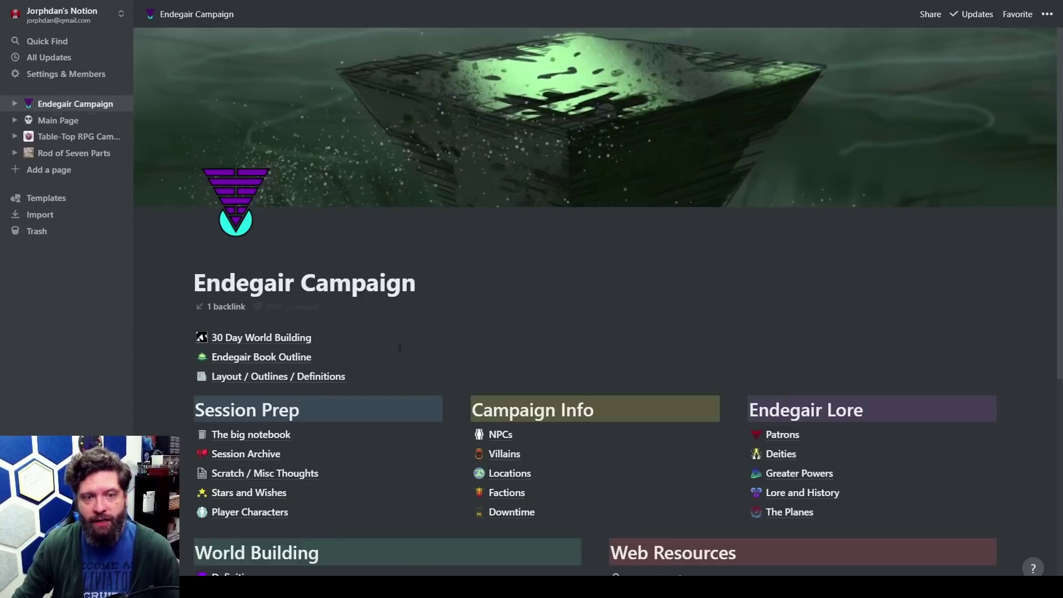
pyautogui.click(504, 454)
pyautogui.scroll(-5, 637, 416)
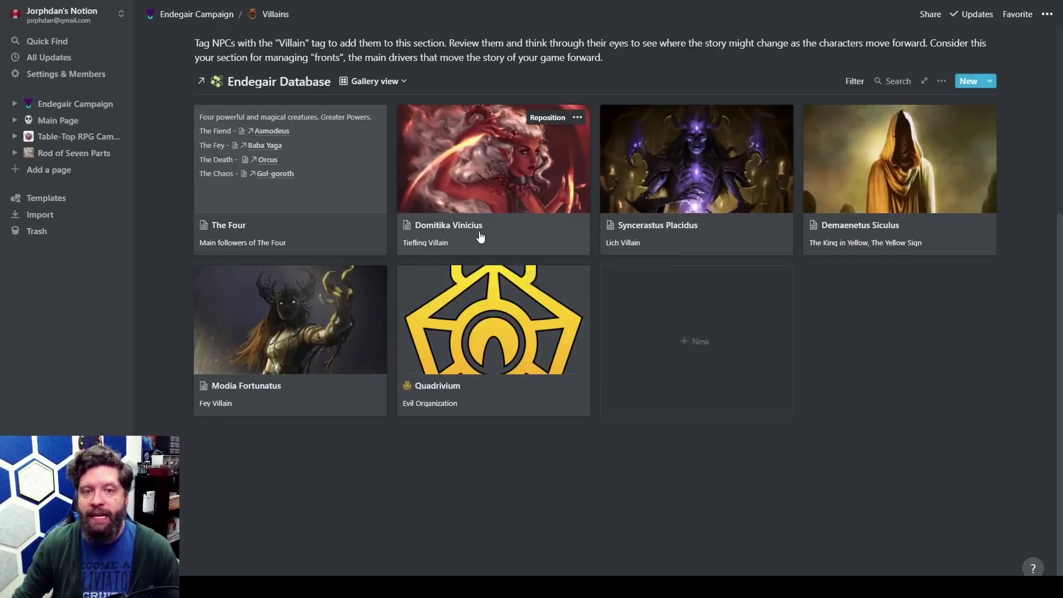
# Step: Read the villain preview's Asmodeus and pact paragraphs, then close the preview
pyautogui.click(408, 247)
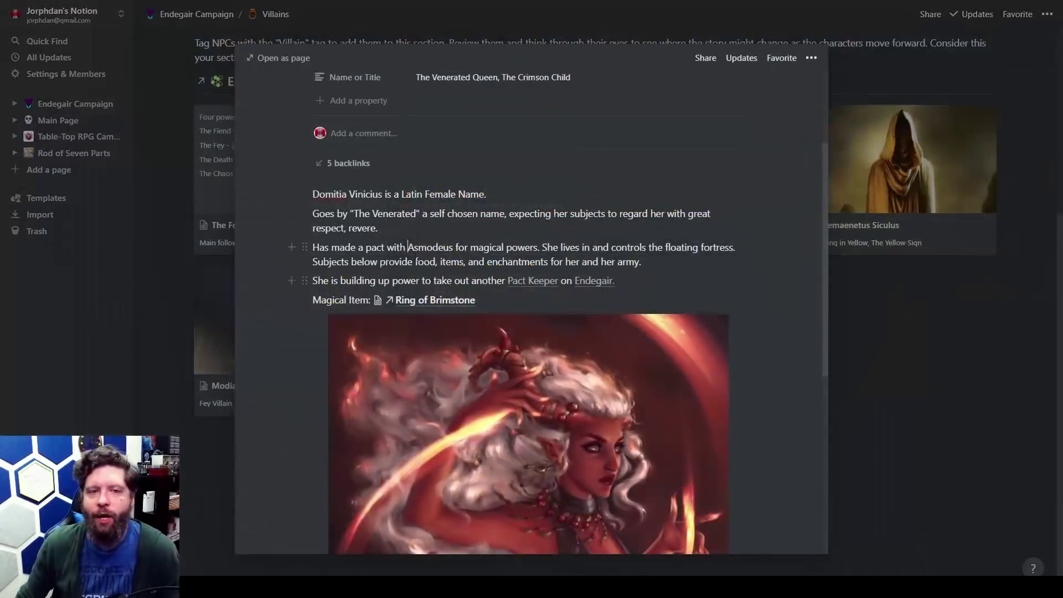
pyautogui.click(506, 240)
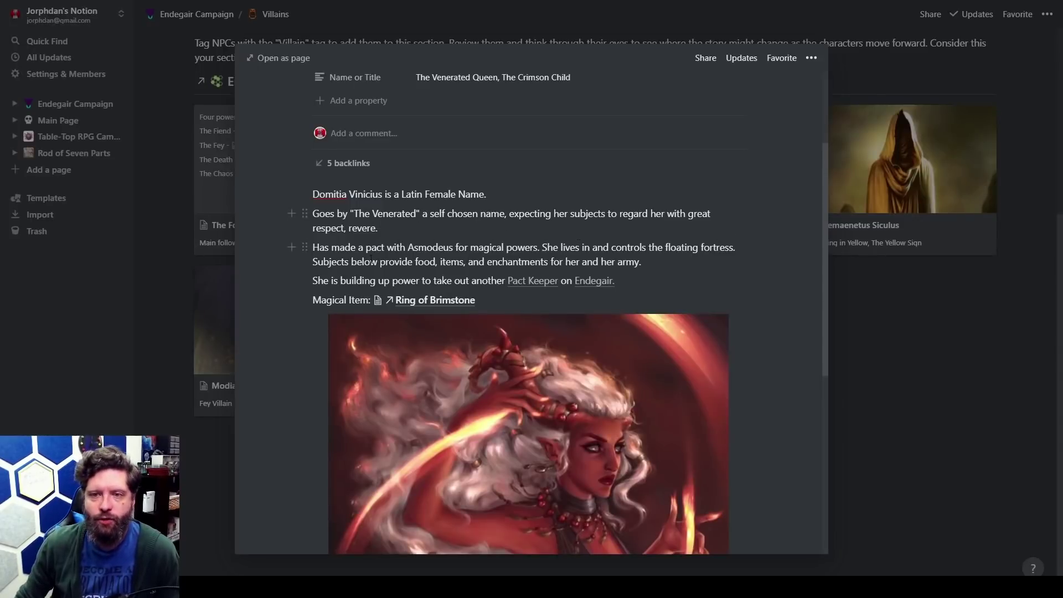
pyautogui.moveTo(712, 320)
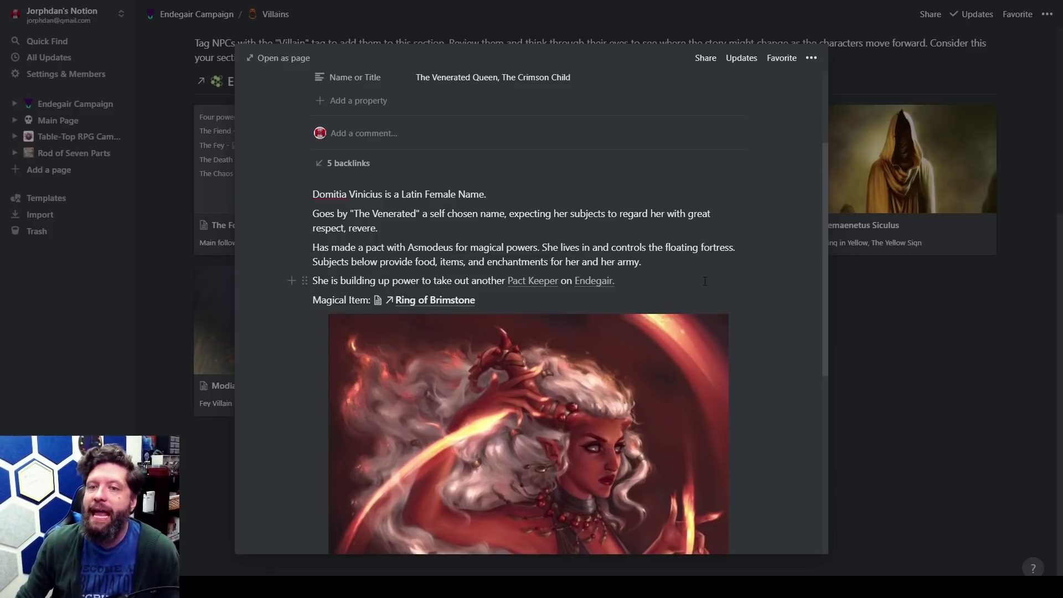
pyautogui.click(726, 269)
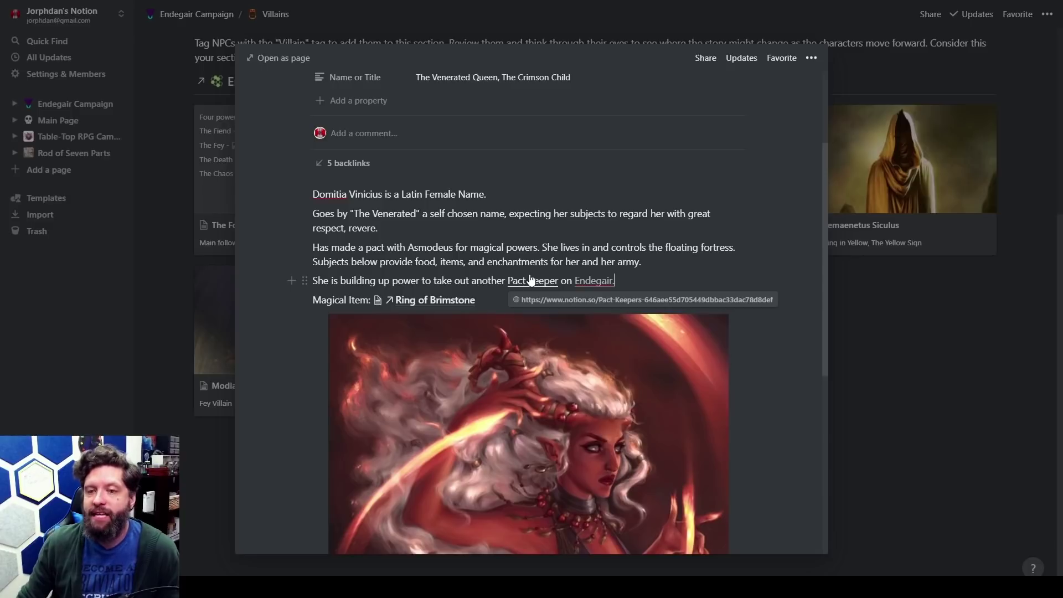
pyautogui.click(893, 425)
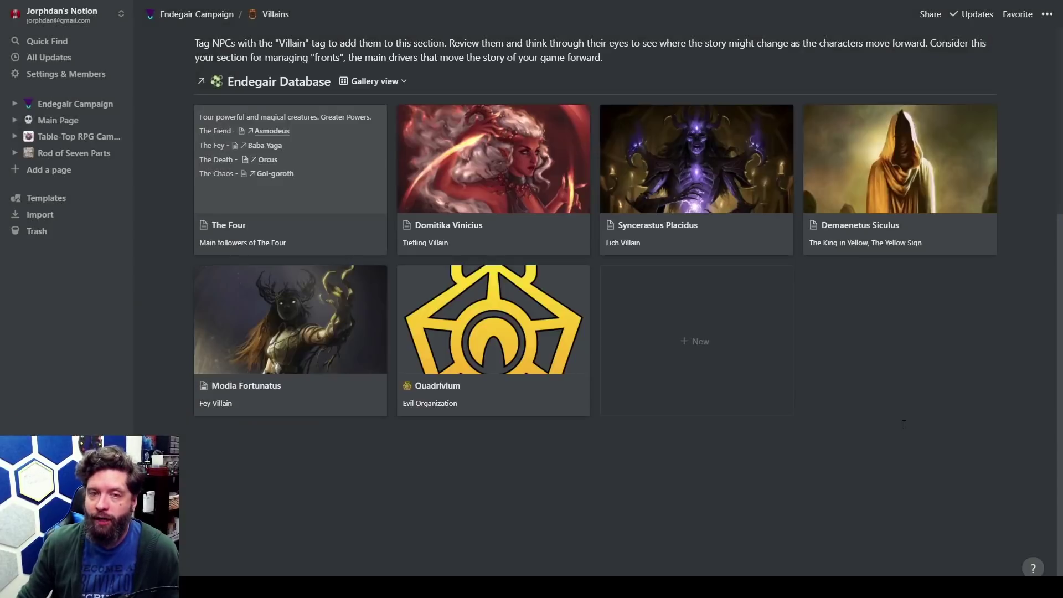
# Step: Reopen Domitika Vinicius's villain page, scroll through the whole entry, and close it
pyautogui.click(503, 227)
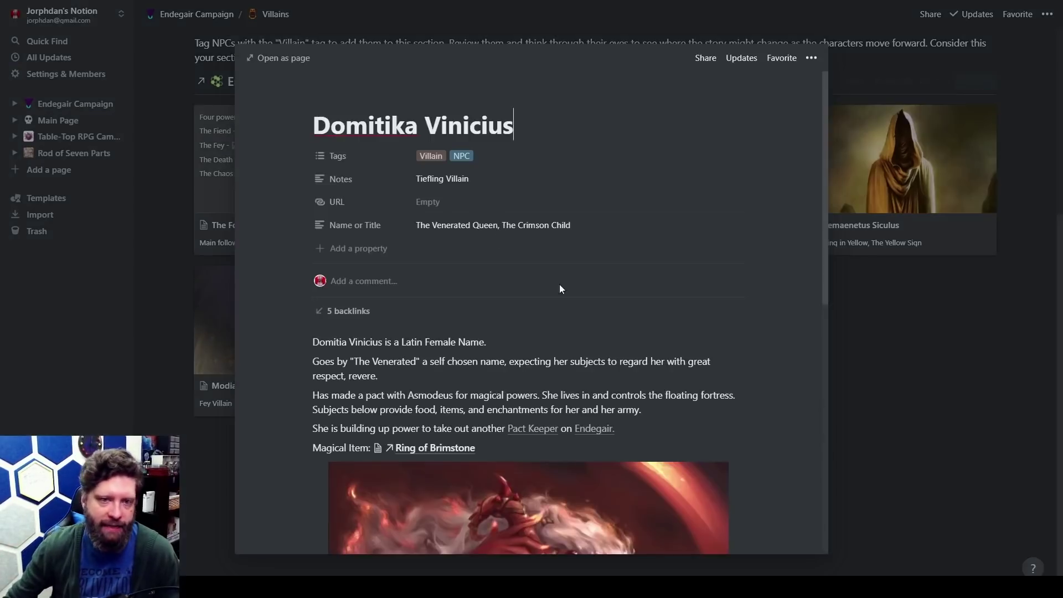
pyautogui.scroll(-3, 683, 352)
pyautogui.scroll(-5, 683, 355)
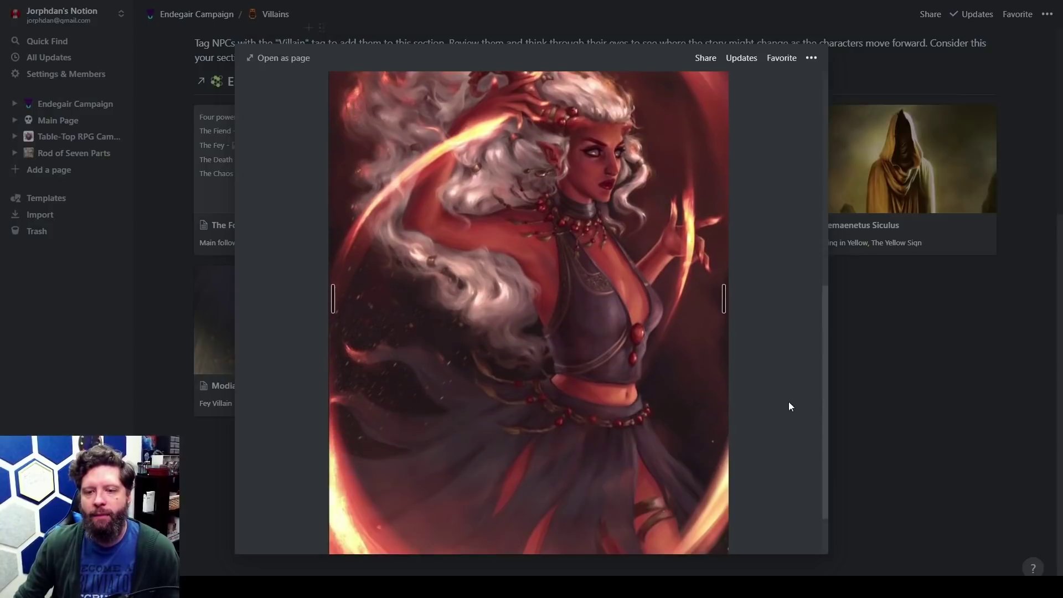
pyautogui.scroll(3, 770, 400)
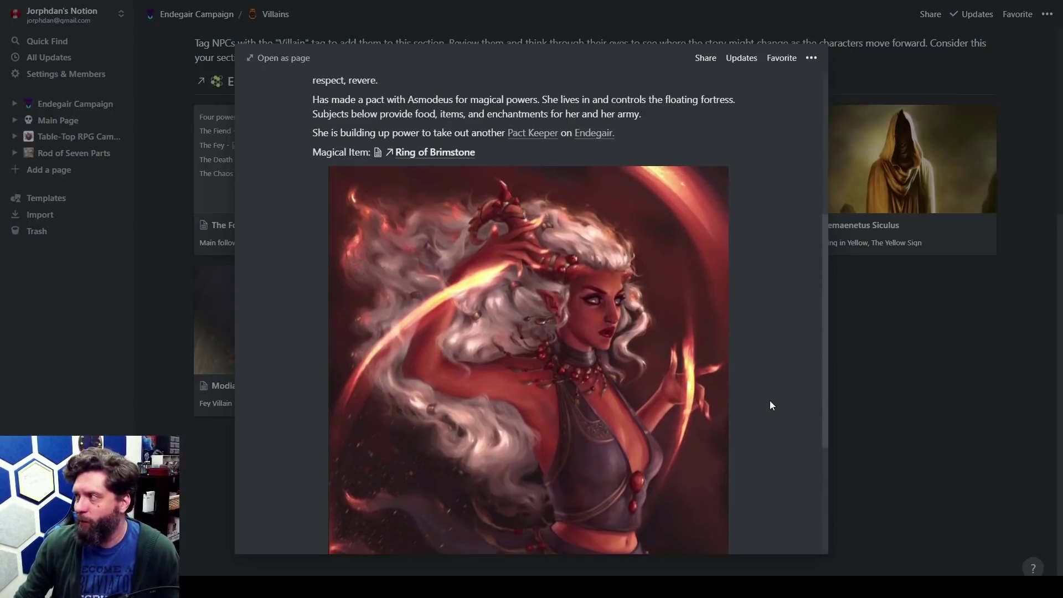
pyautogui.scroll(-2, 771, 404)
pyautogui.scroll(2, 772, 403)
pyautogui.scroll(-5, 772, 404)
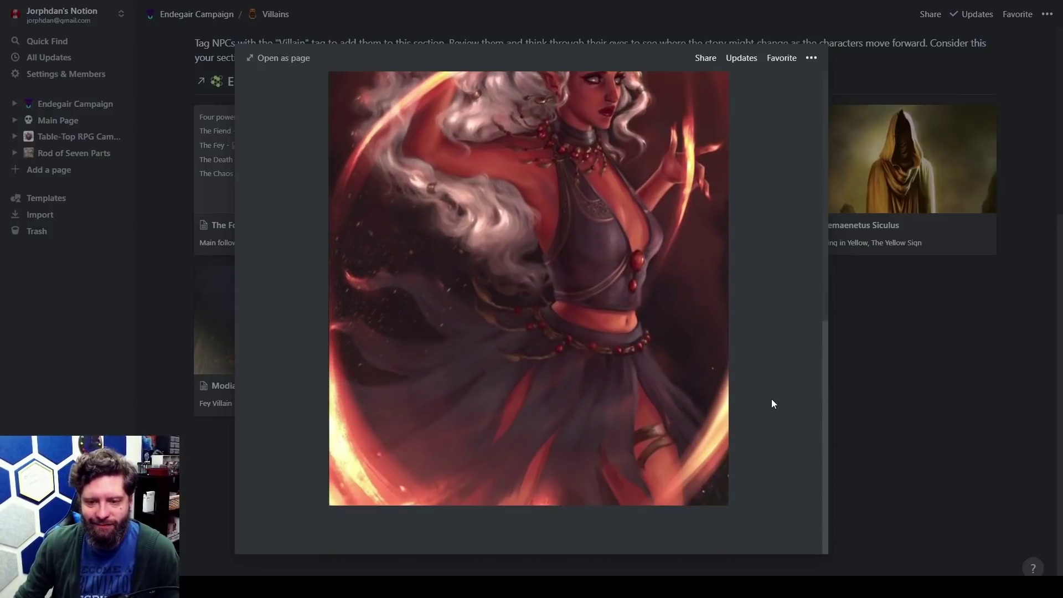
pyautogui.scroll(5, 776, 440)
pyautogui.scroll(-3, 777, 440)
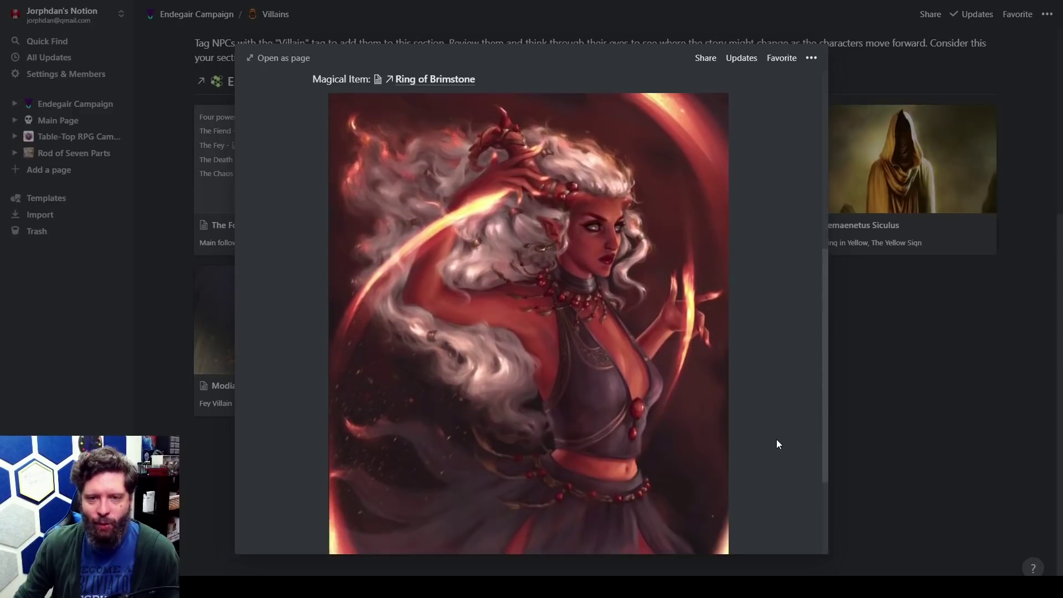
pyautogui.scroll(5, 790, 402)
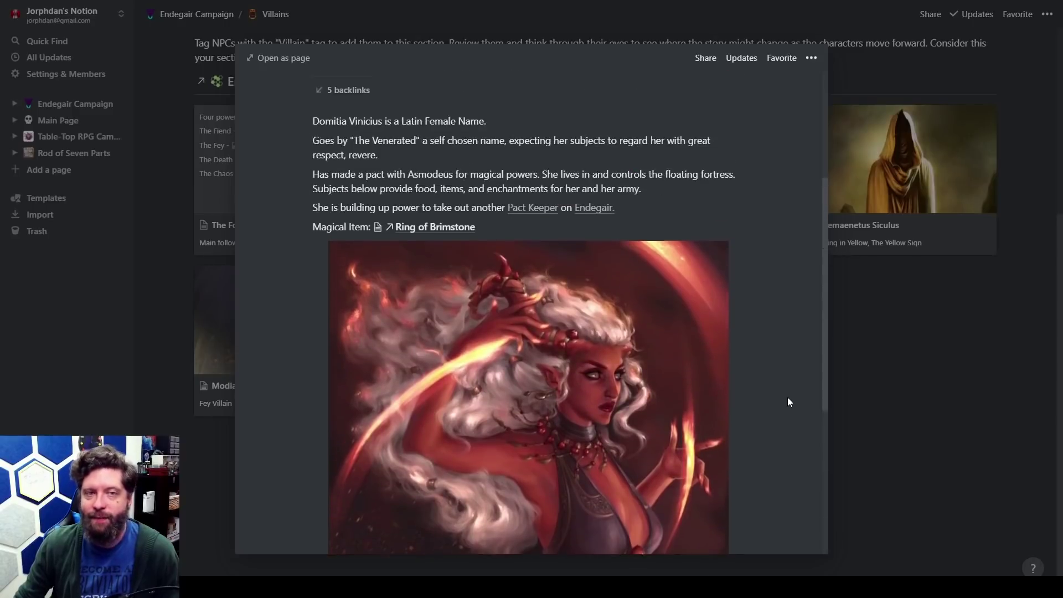
pyautogui.scroll(2, 679, 376)
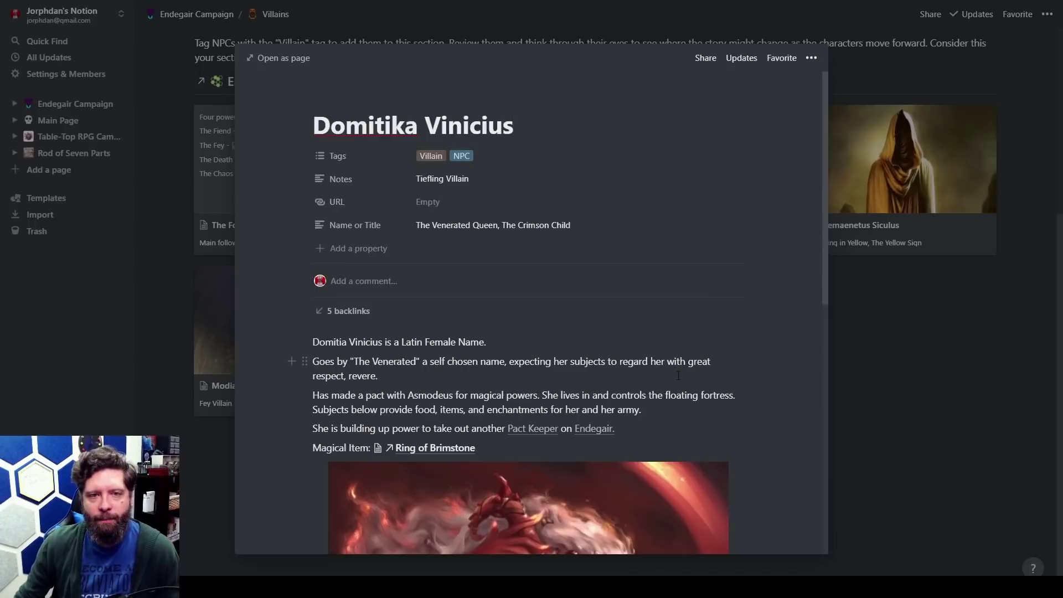
pyautogui.click(883, 437)
# Step: Paste 'Domitika Vinicius' as the answer in the 12/03 villain toggle of 30 Day World Building
pyautogui.click(75, 103)
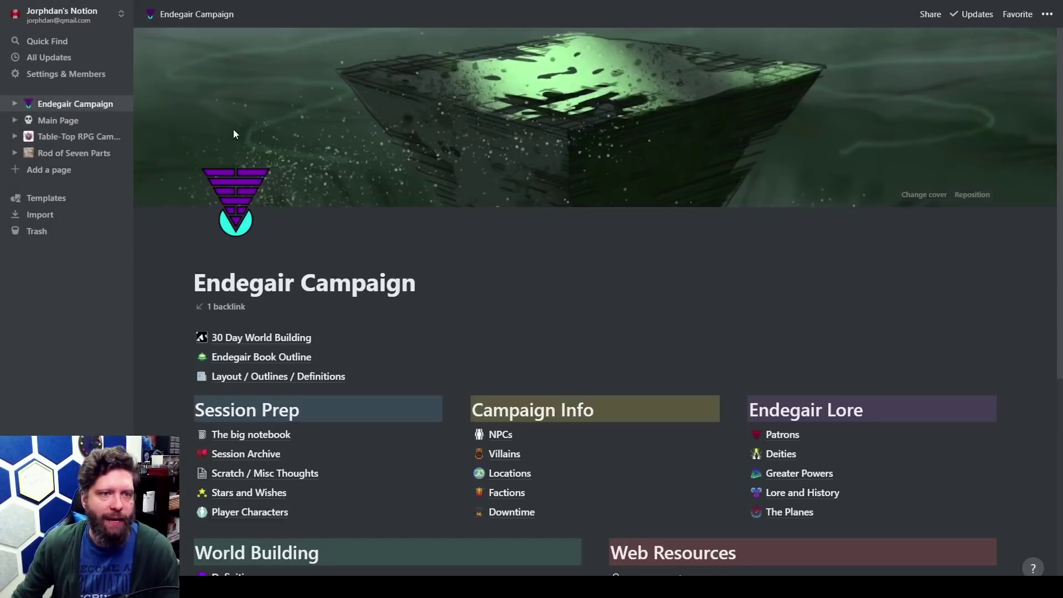
pyautogui.click(251, 338)
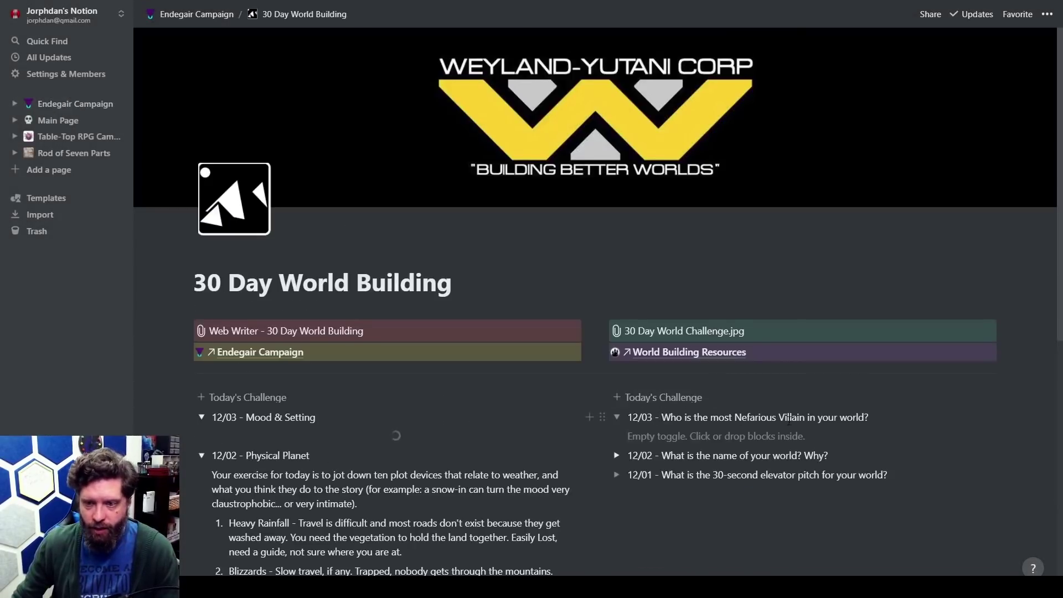
pyautogui.click(768, 443)
pyautogui.write('Domitika Vinicius')
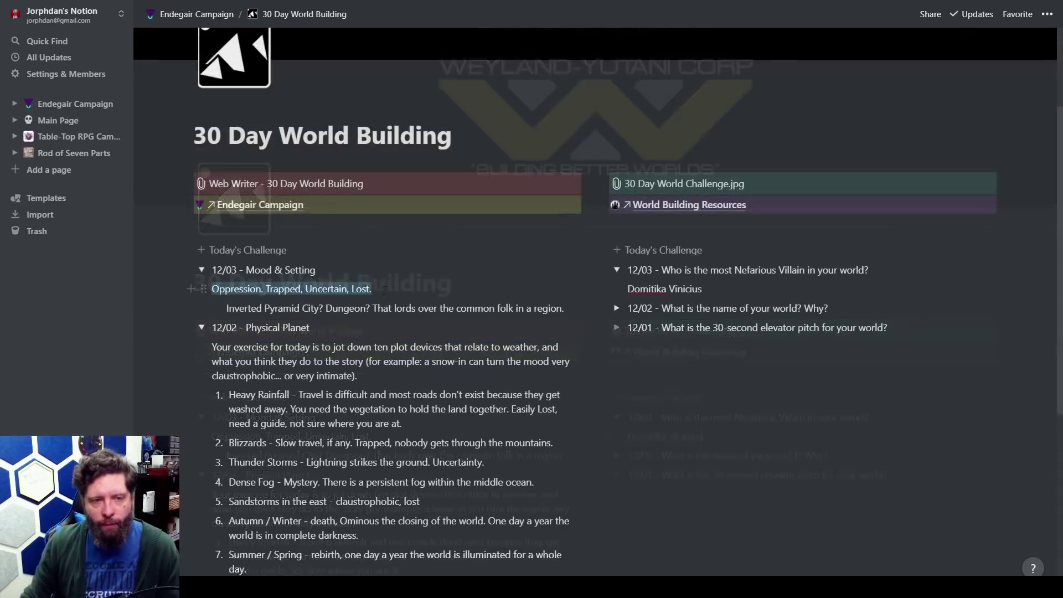
# Step: Review the 'Oppression. Trapped, Uncertain, Lost.' and Inverted Pyramid City lines, then return to Endegair Campaign
pyautogui.moveTo(212, 288); pyautogui.dragTo(294, 300)
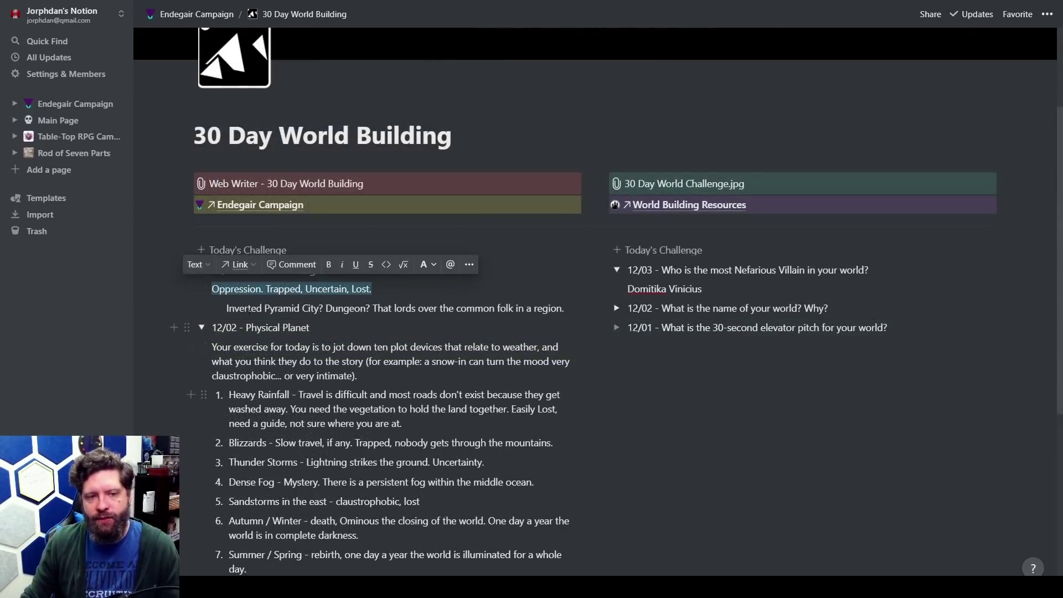
pyautogui.click(248, 309)
pyautogui.moveTo(227, 309); pyautogui.dragTo(565, 308)
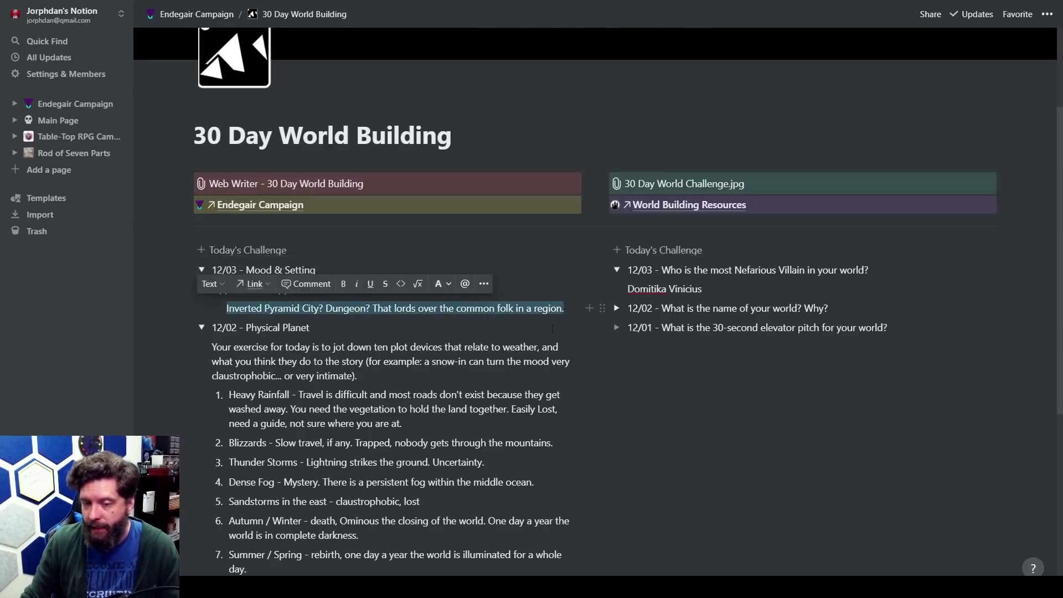
pyautogui.click(702, 289)
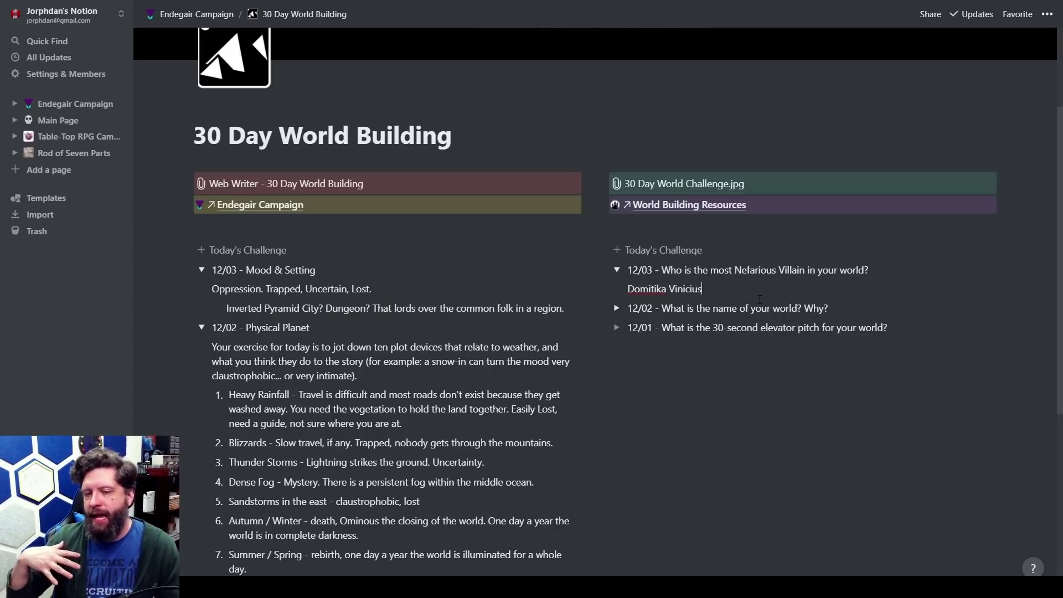
pyautogui.click(82, 105)
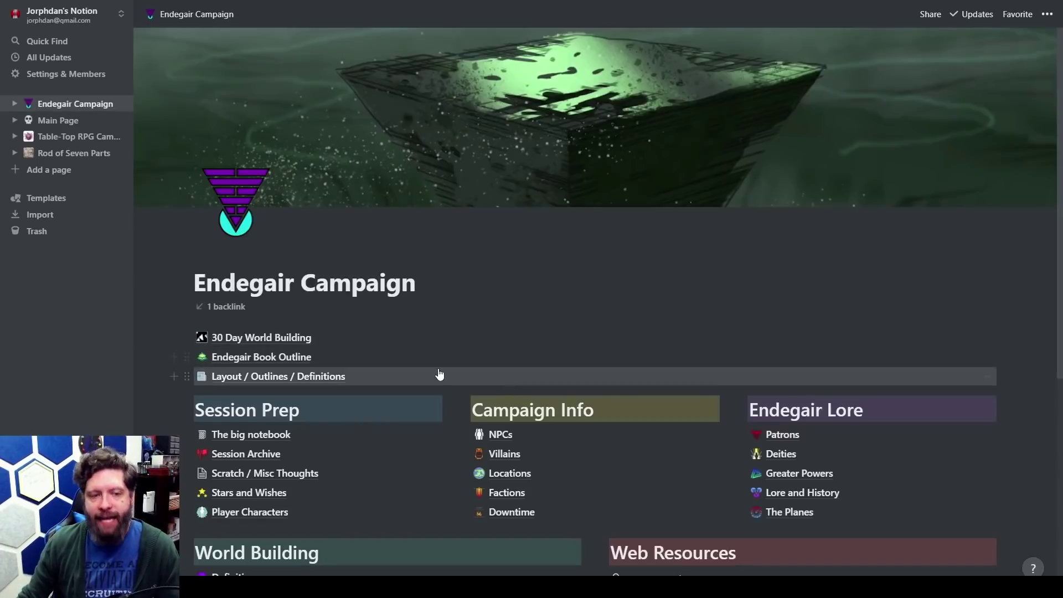
# Step: Open Demaenetus Siculus's villain card in peek view from the Villains gallery
pyautogui.click(505, 454)
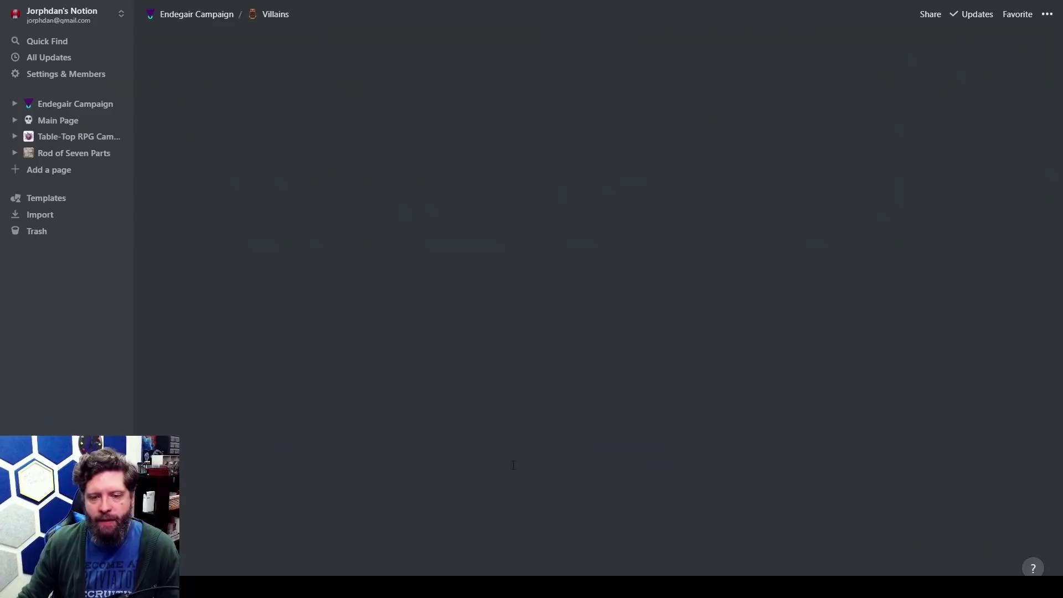
pyautogui.scroll(-4, 524, 315)
pyautogui.scroll(3, 524, 315)
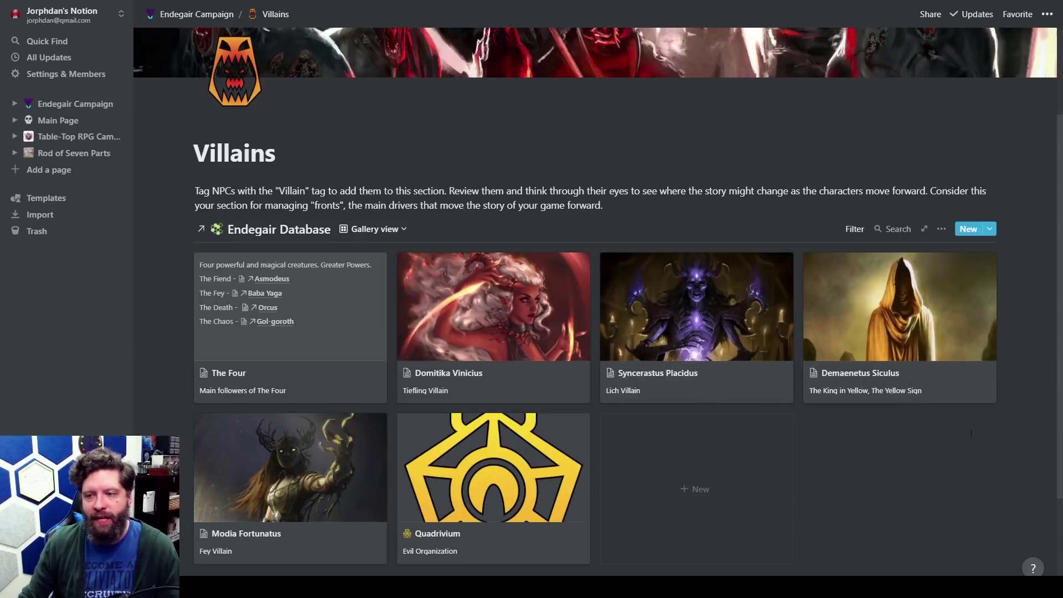
pyautogui.click(922, 360)
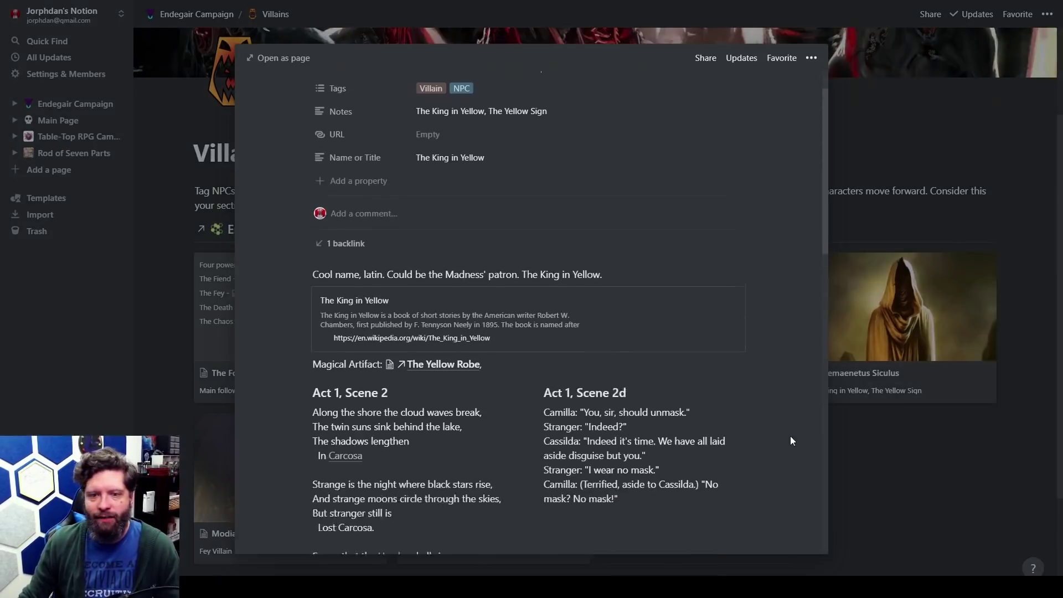
pyautogui.scroll(-13, 791, 441)
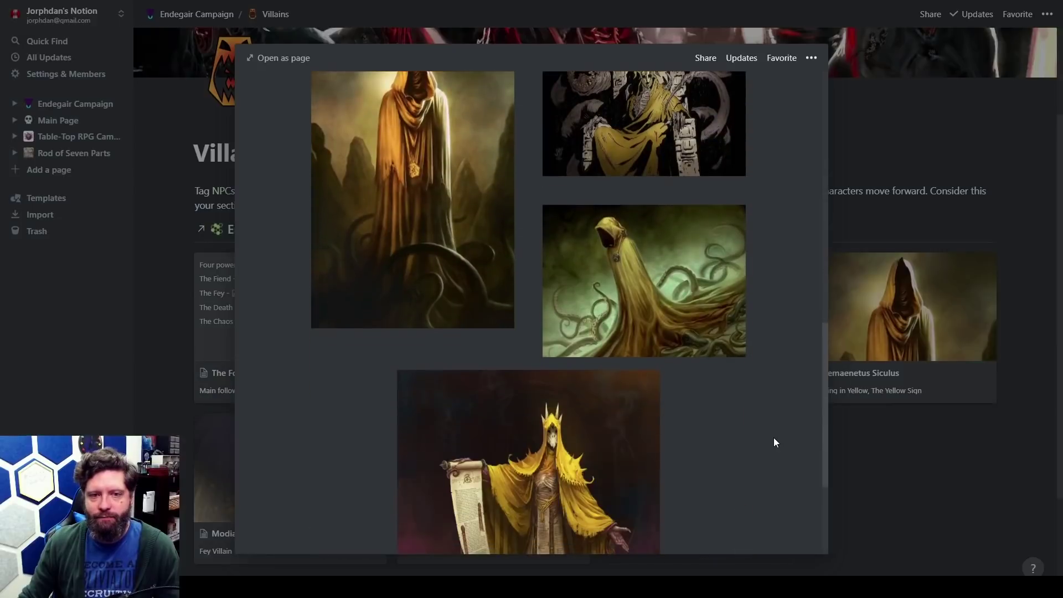
pyautogui.scroll(3, 774, 441)
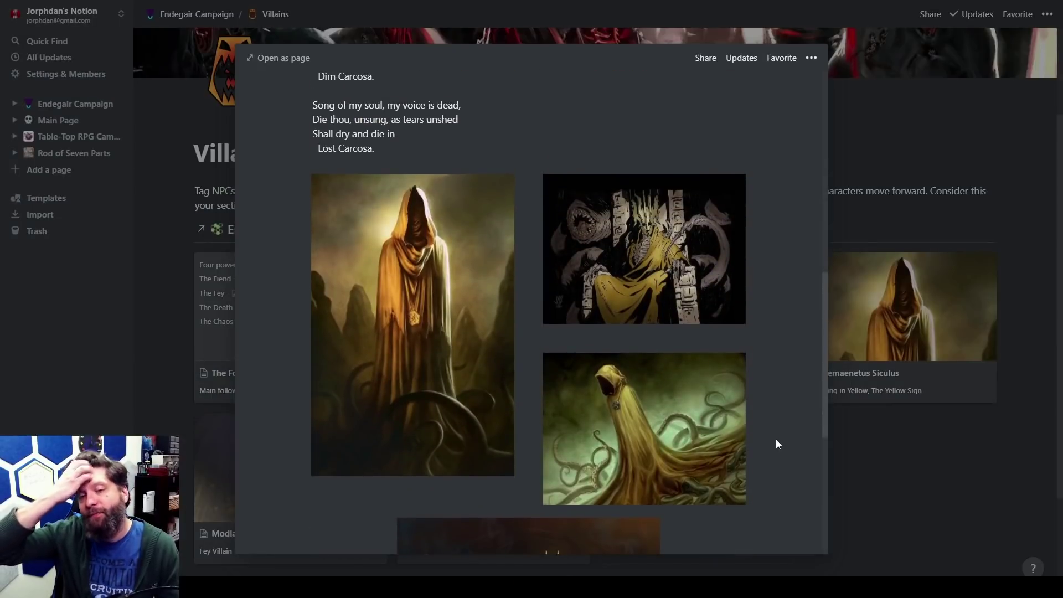